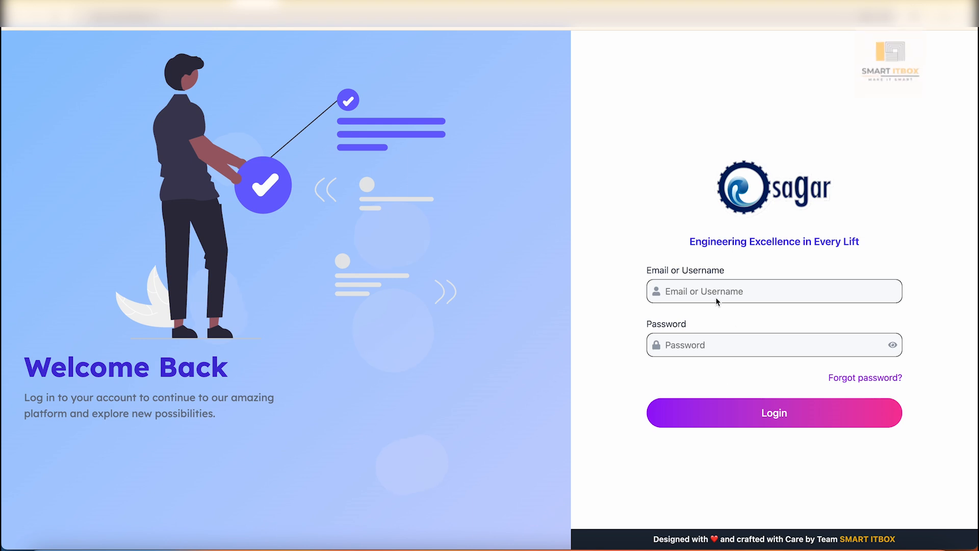
- Log in to the portal by entering the account username and the account password
{"action": "left_click", "coordinate": [767, 290]}
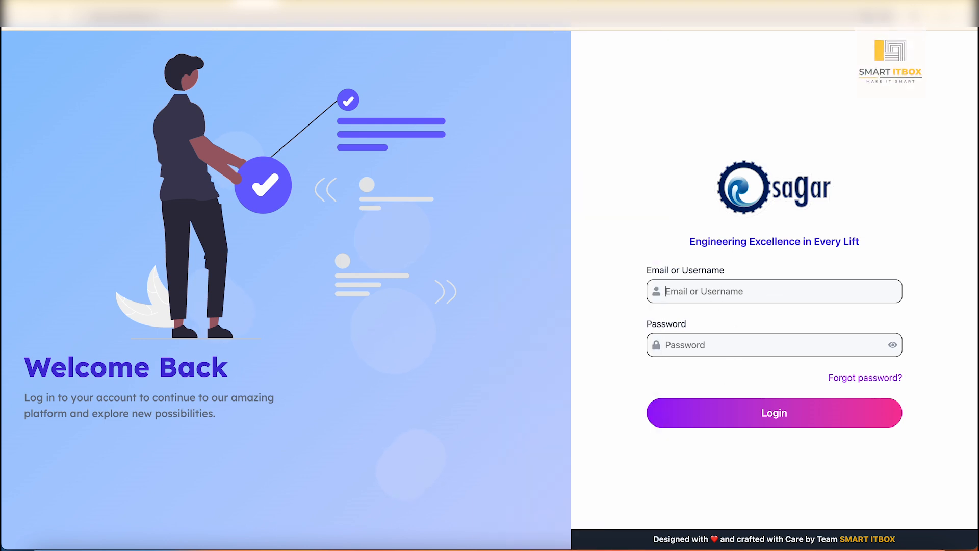
{"action": "type", "text": "da"}
{"action": "key", "text": "Tab"}
{"action": "type", "text": "••"}
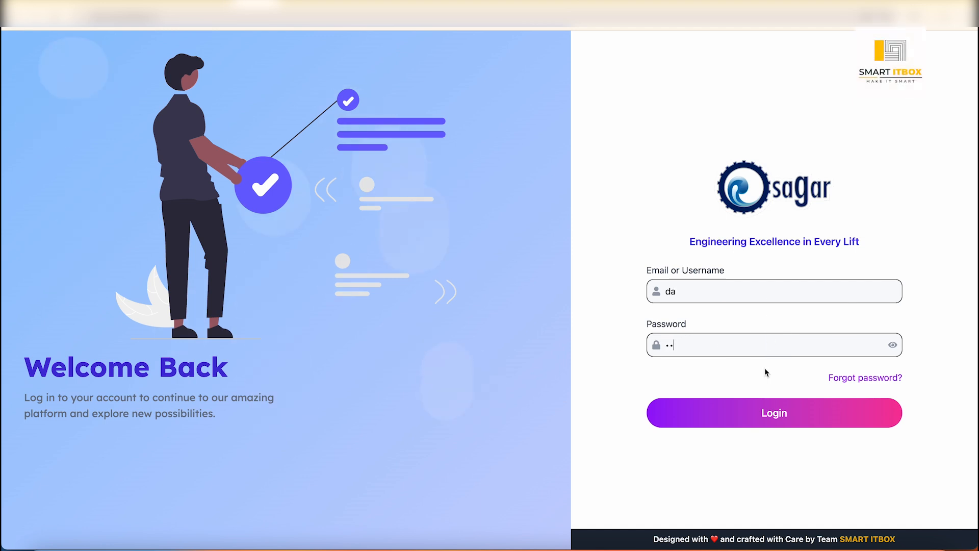
{"action": "left_click", "coordinate": [741, 414]}
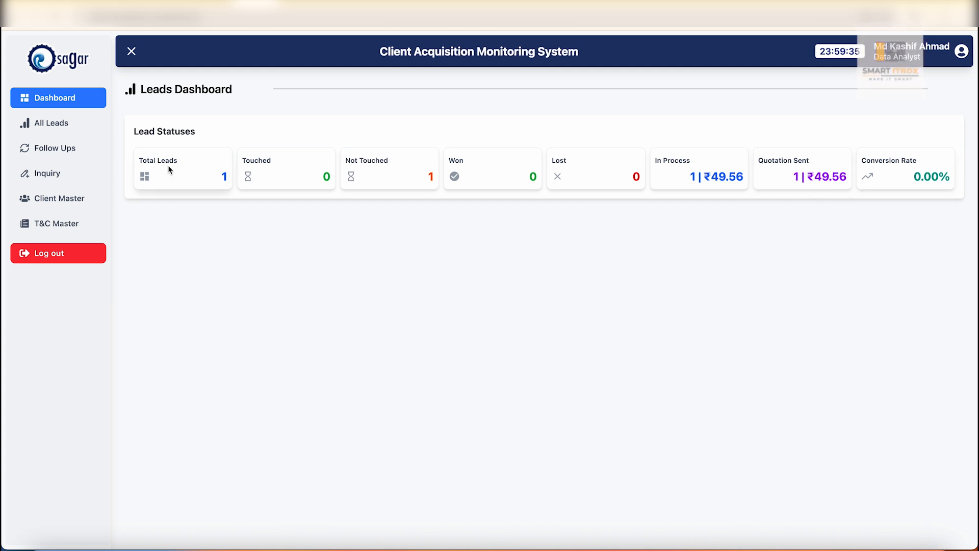
- Expand the Meltek Engineer lead's details in the dashboard's Total Leads list and again on the All Leads page
{"action": "left_click", "coordinate": [186, 173]}
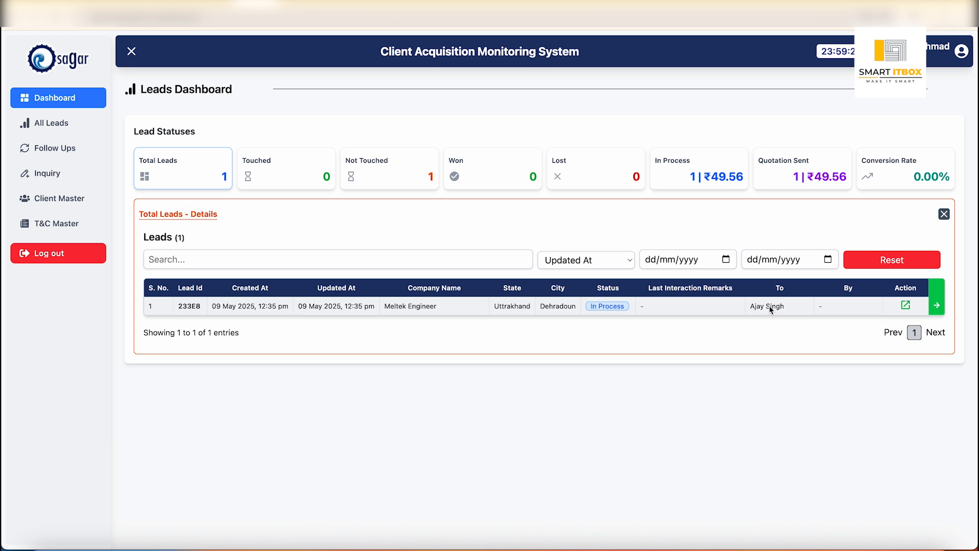
{"action": "left_click", "coordinate": [718, 307]}
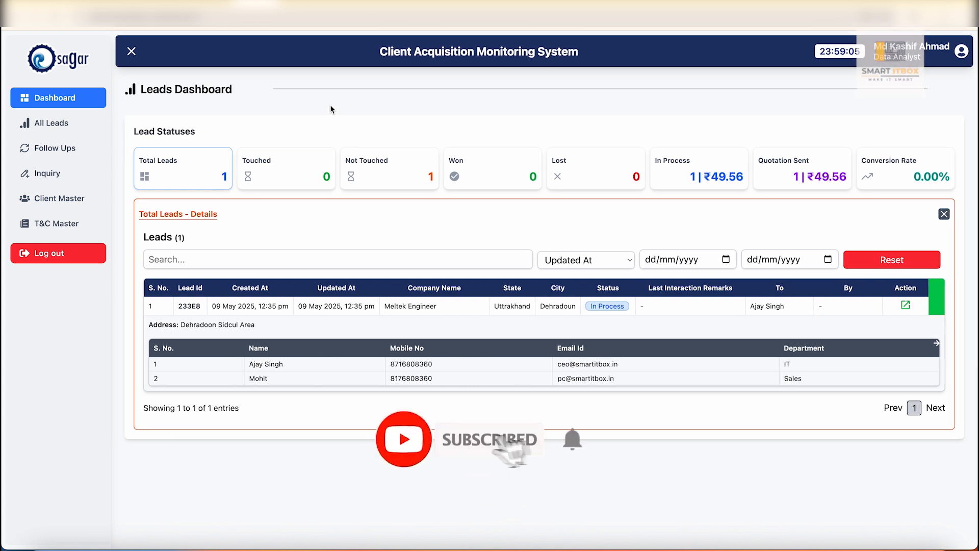
{"action": "left_click", "coordinate": [68, 129]}
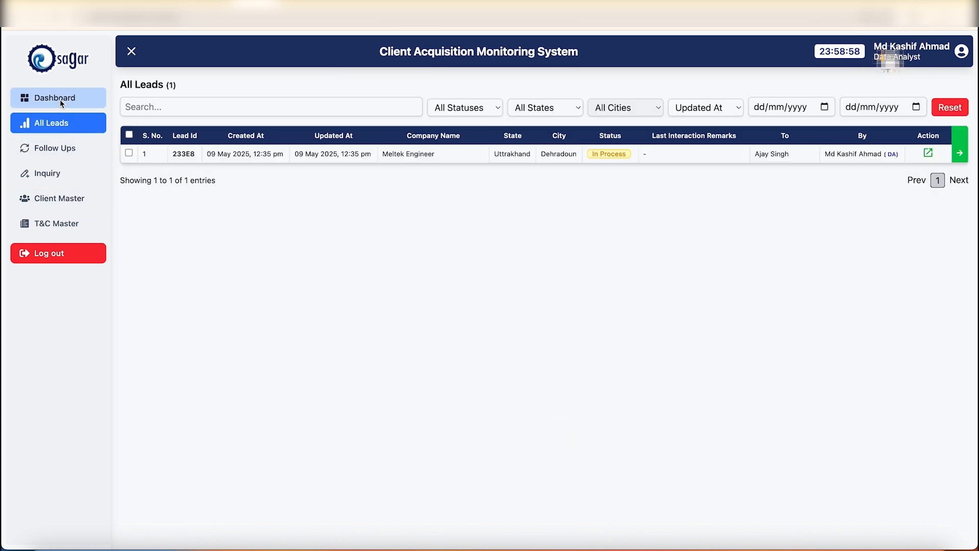
{"action": "left_click", "coordinate": [60, 99]}
{"action": "left_click", "coordinate": [70, 127]}
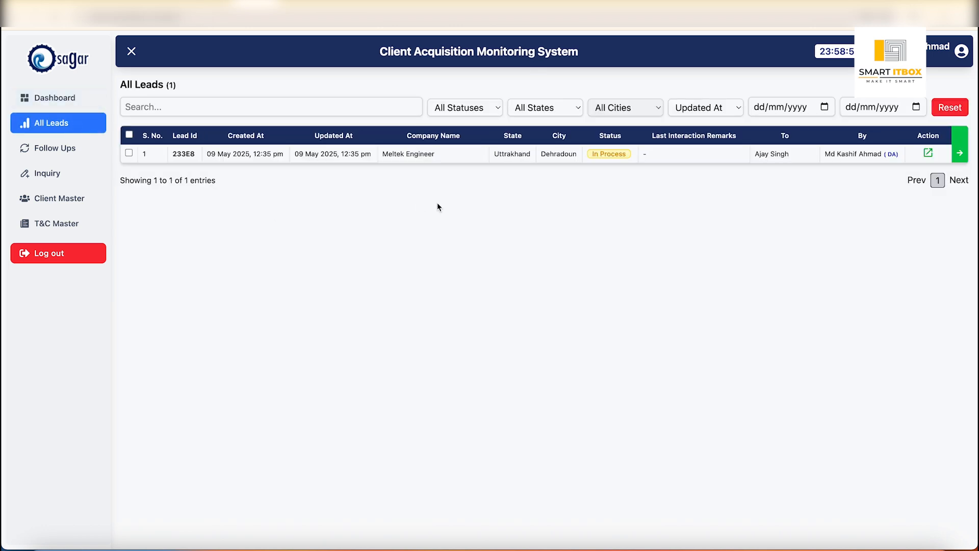
{"action": "left_click", "coordinate": [468, 161]}
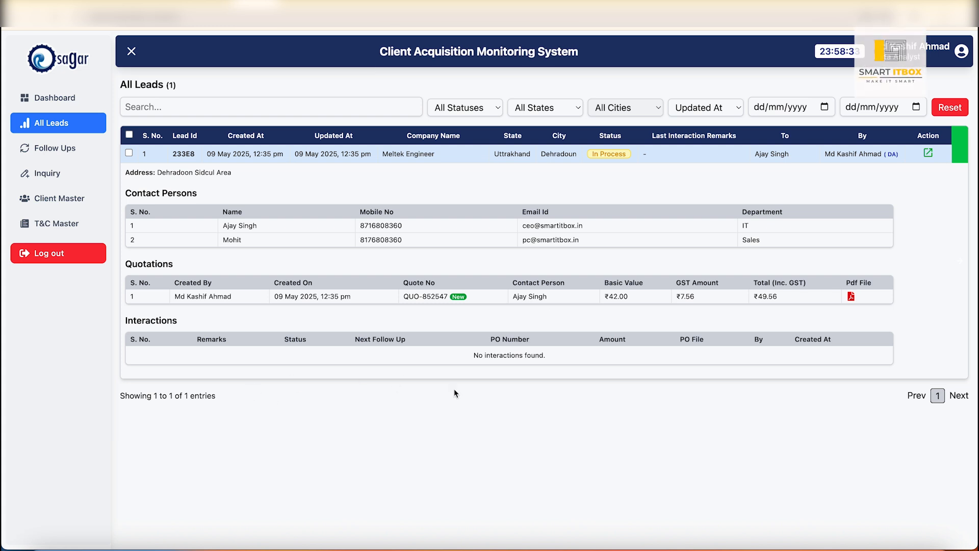
- Look through the Follow Ups, Inquiry, Client Master and T&C Master pages, and return to the Register Inquiry form
{"action": "left_click", "coordinate": [65, 148]}
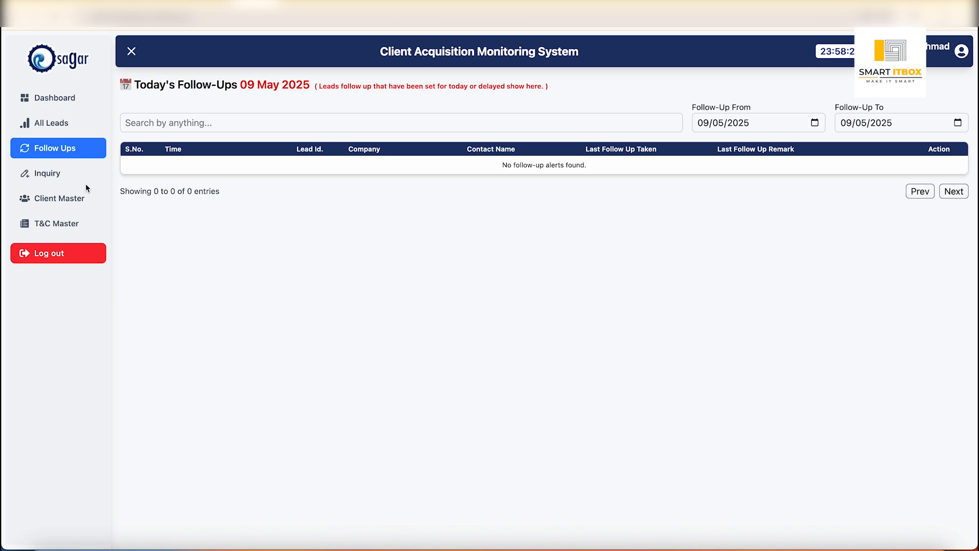
{"action": "left_click", "coordinate": [57, 177]}
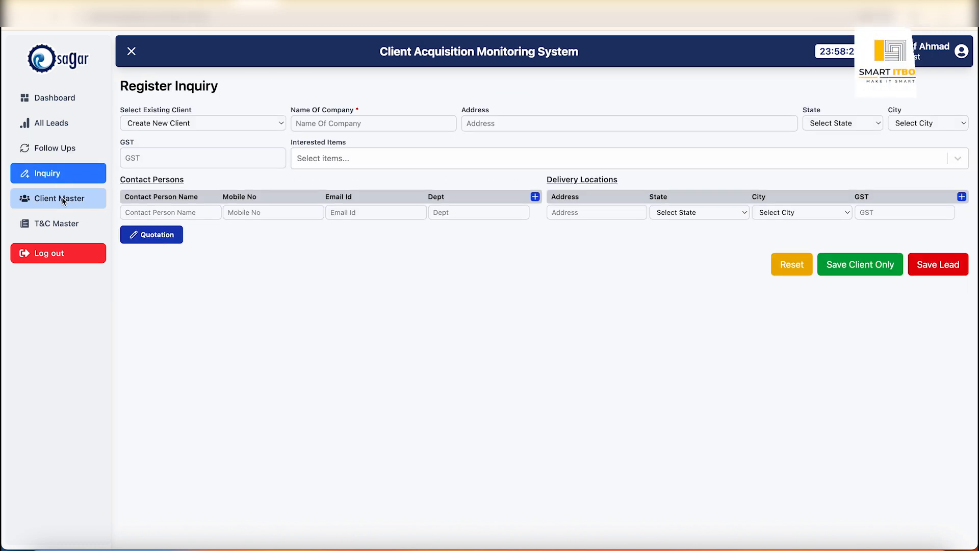
{"action": "left_click", "coordinate": [63, 200]}
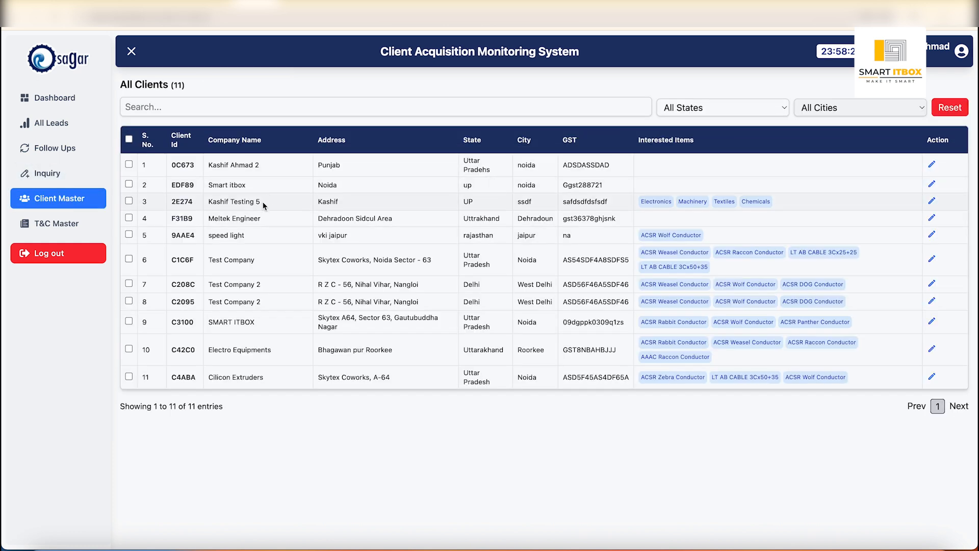
{"action": "left_click", "coordinate": [73, 228]}
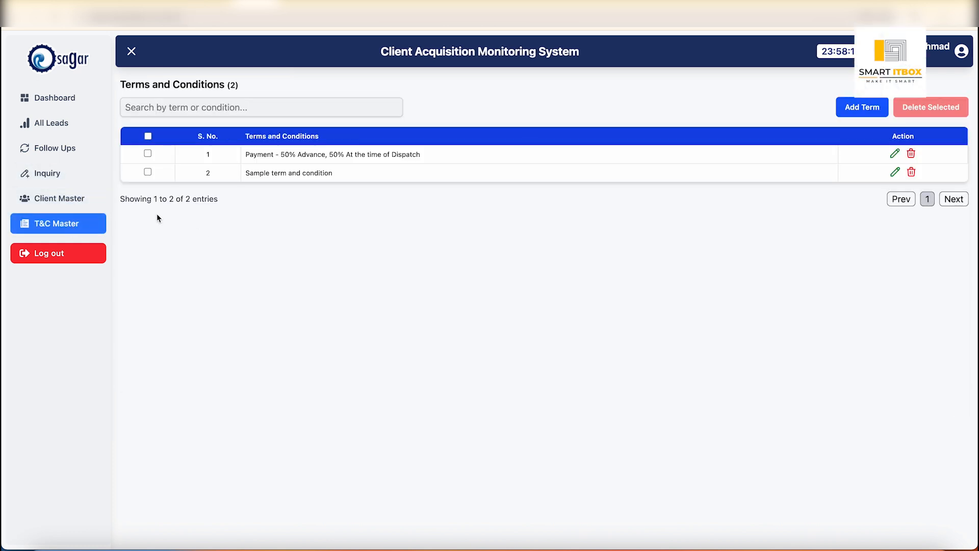
{"action": "left_click", "coordinate": [65, 176]}
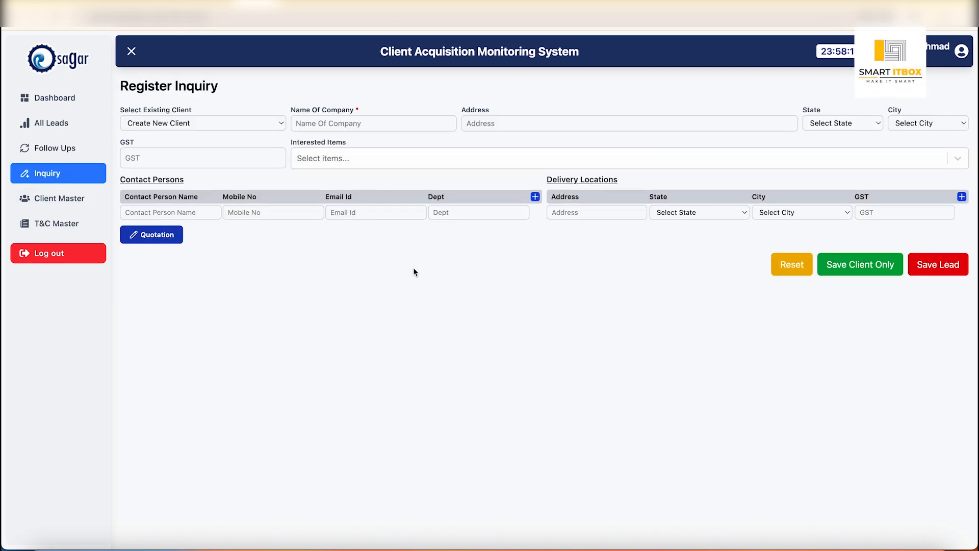
- Load the existing client SMART ITBOX into the inquiry form and switch the client selection back to Create New Client
{"action": "left_click", "coordinate": [271, 125]}
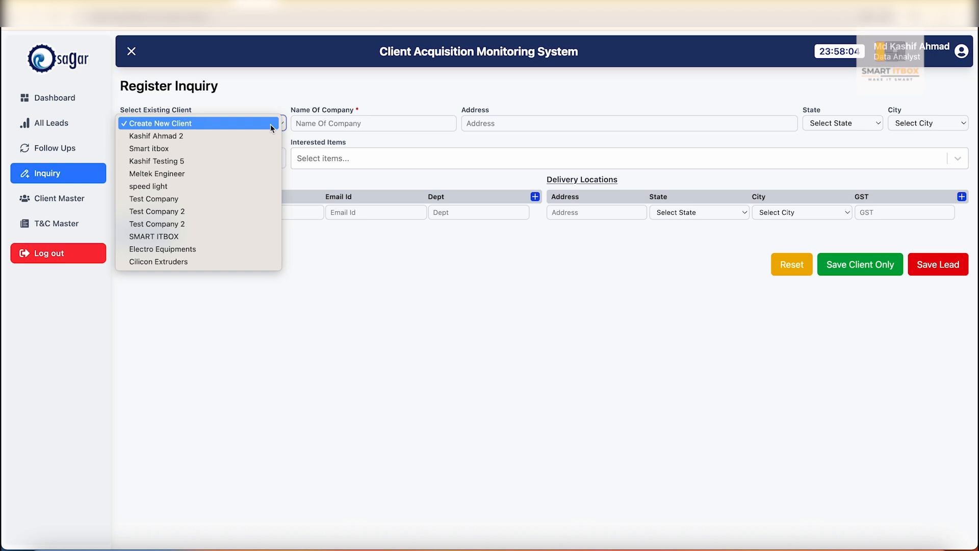
{"action": "left_click", "coordinate": [182, 237]}
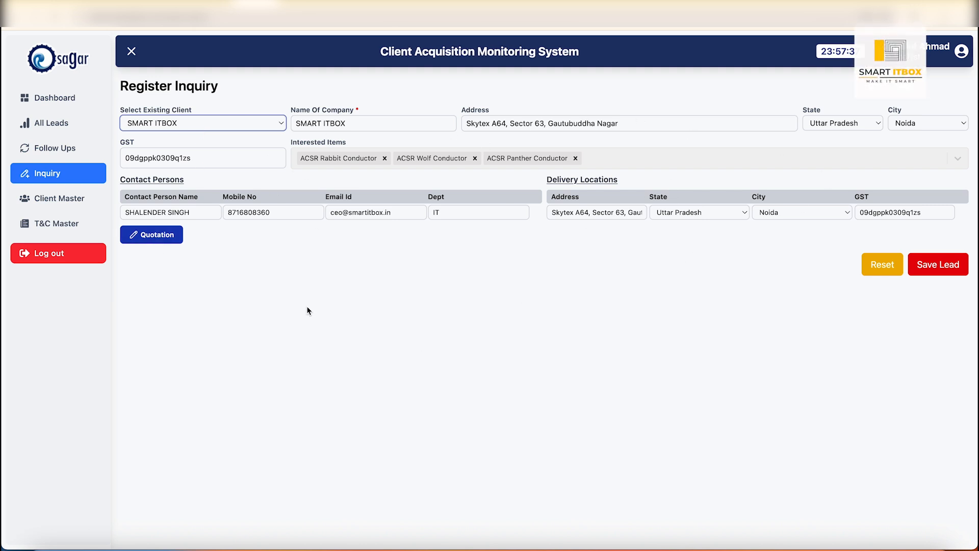
{"action": "left_click", "coordinate": [280, 125]}
{"action": "left_click", "coordinate": [197, 10]}
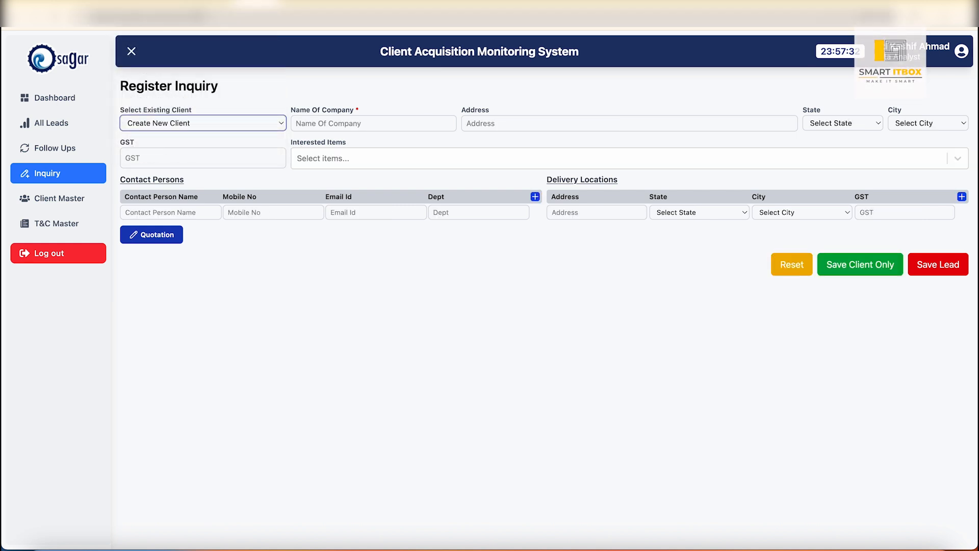
- Enter TechnoMech Services as the new client's company name in the inquiry form
{"action": "left_click", "coordinate": [351, 124]}
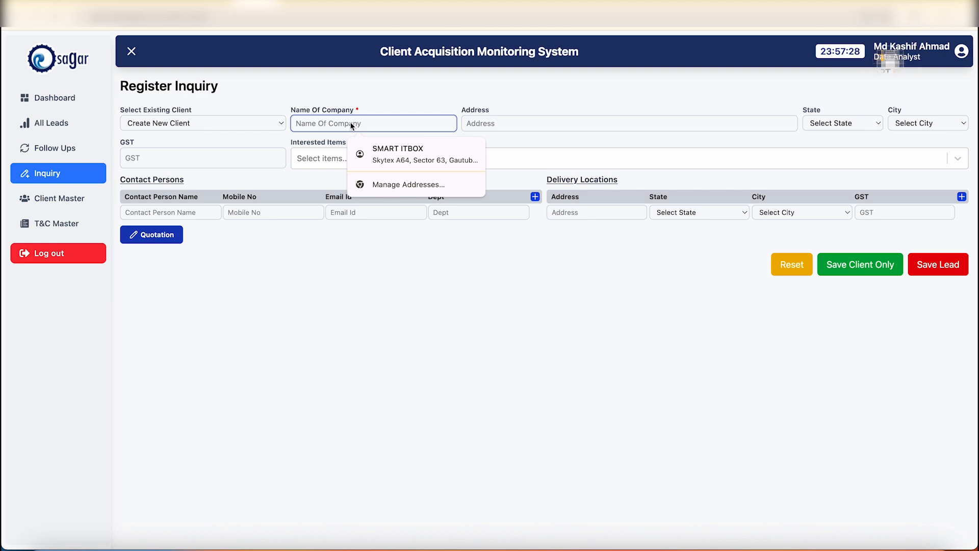
{"action": "type", "text": "t"}
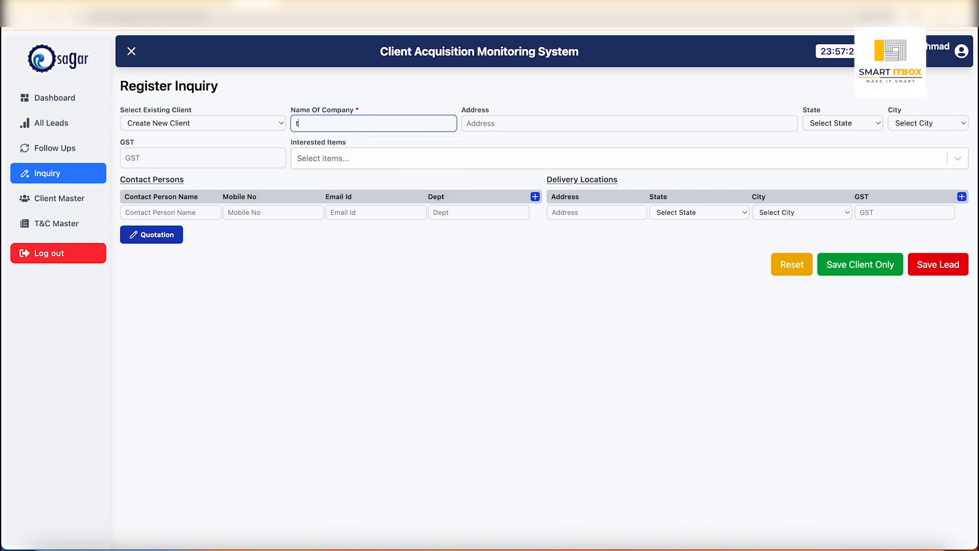
{"action": "type", "text": "echmoMech"}
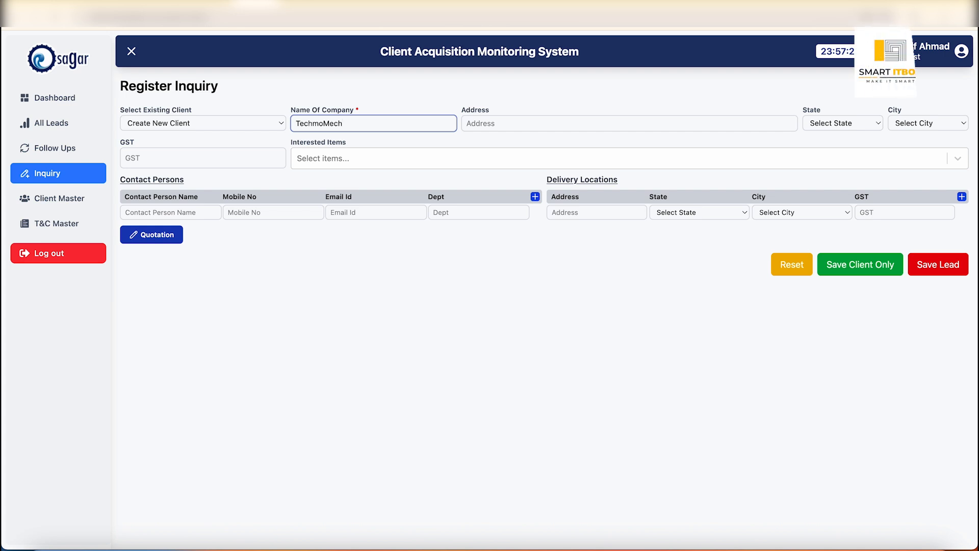
{"action": "key", "text": "BackSpace"}
{"action": "key", "text": "BackSpace"}
{"action": "key", "text": "BackSpace"}
{"action": "key", "text": "BackSpace"}
{"action": "key", "text": "BackSpace"}
{"action": "key", "text": "BackSpace"}
{"action": "type", "text": "No"}
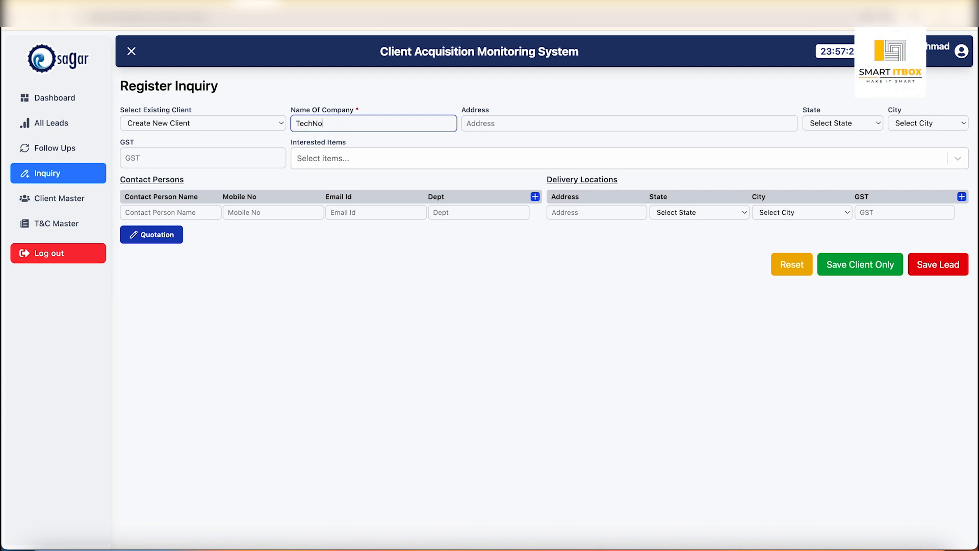
{"action": "key", "text": "BackSpace"}
{"action": "type", "text": "no"}
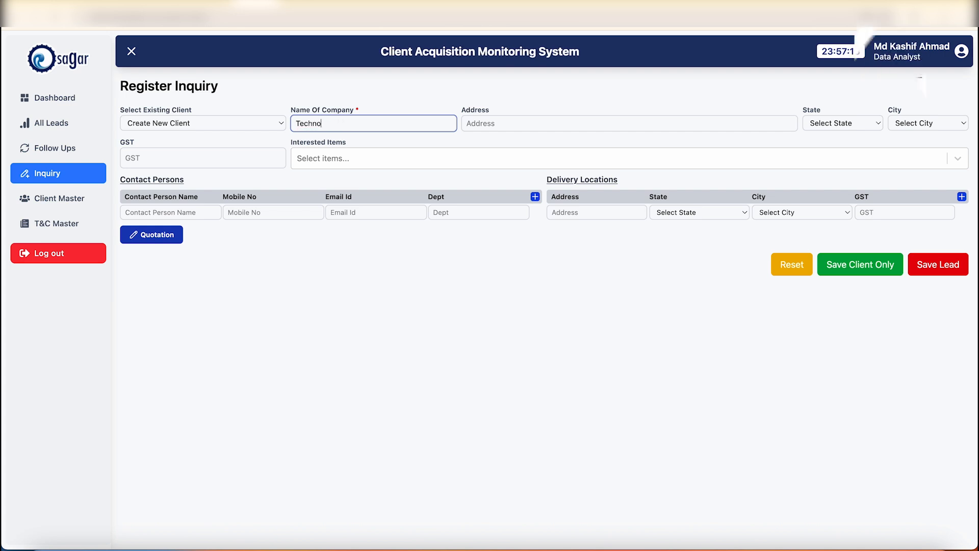
{"action": "type", "text": "Mech Services"}
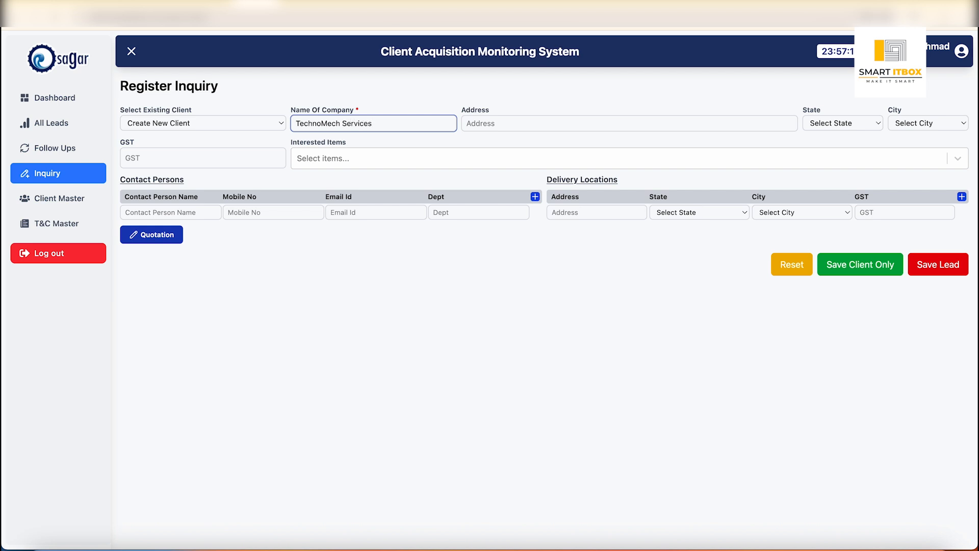
{"action": "key", "text": "Tab"}
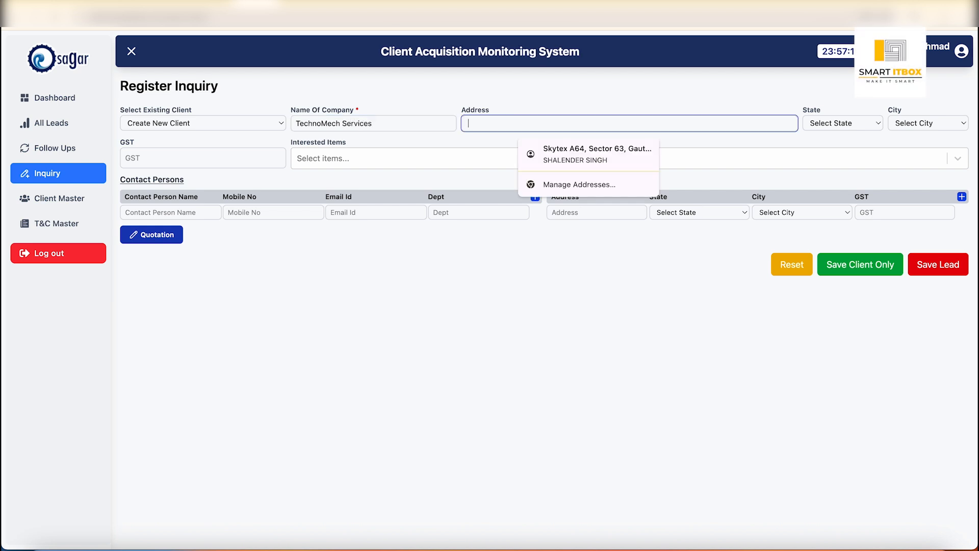
- Fill in the company's postal address in the inquiry form
{"action": "key", "text": "BackSpace"}
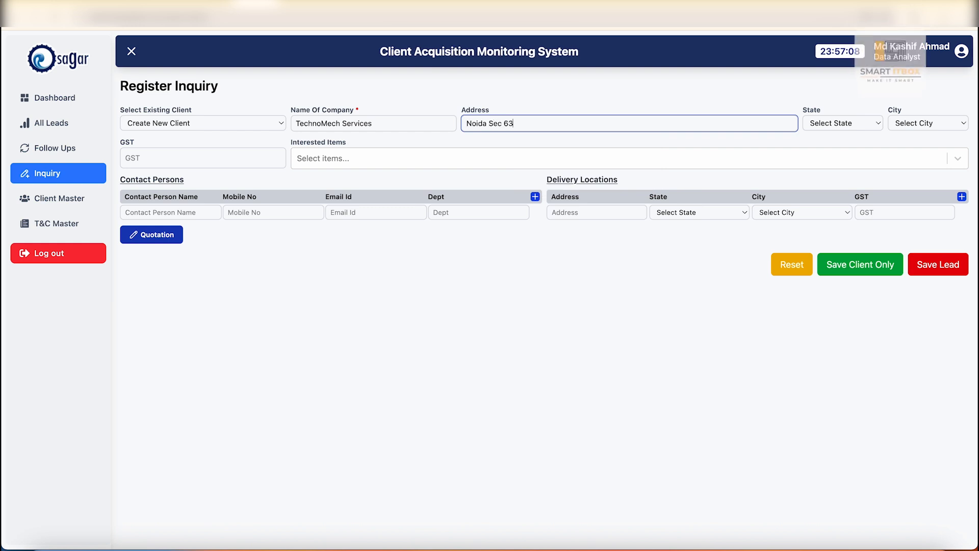
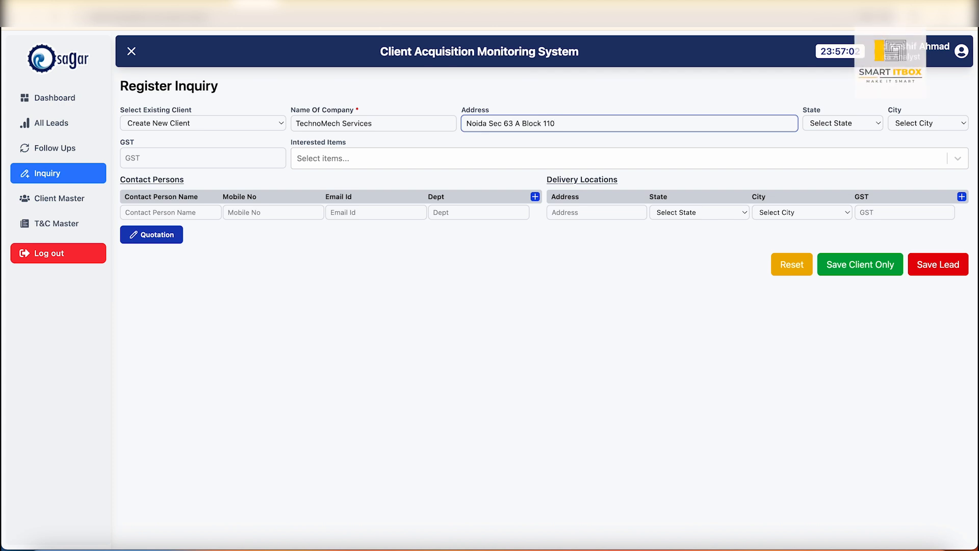
{"action": "key", "text": "Tab"}
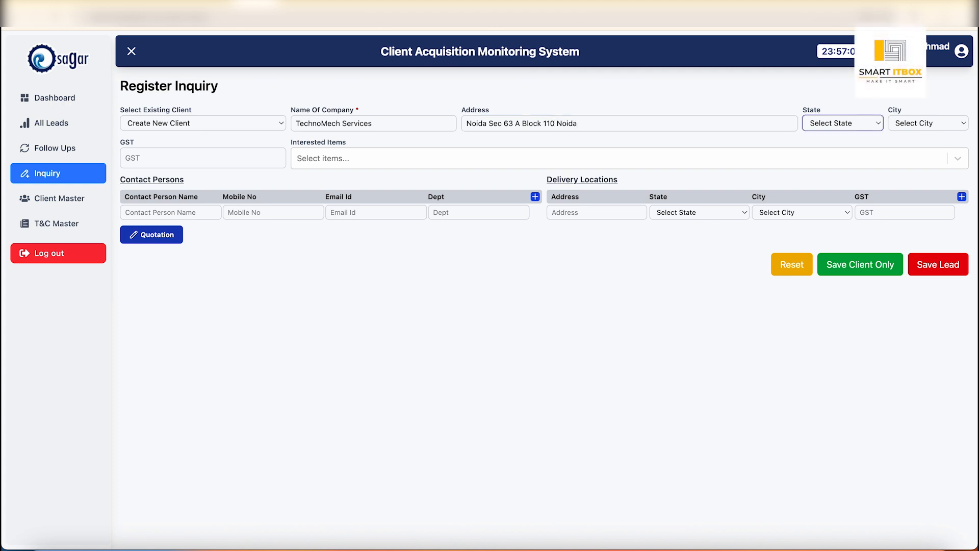
- Set the company's state to Uttar Pradesh and its city to Noida
{"action": "key", "text": "u"}
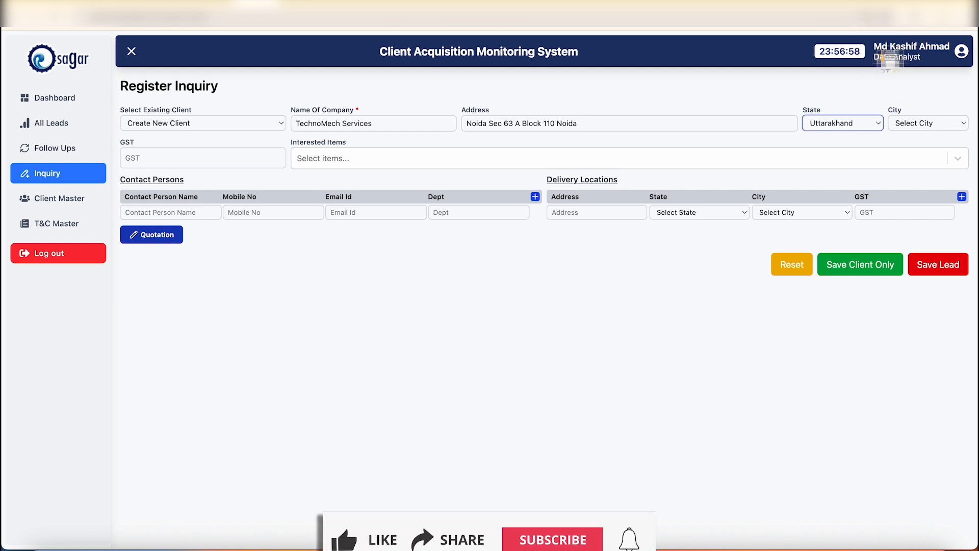
{"action": "key", "text": "u"}
{"action": "key", "text": "Tab"}
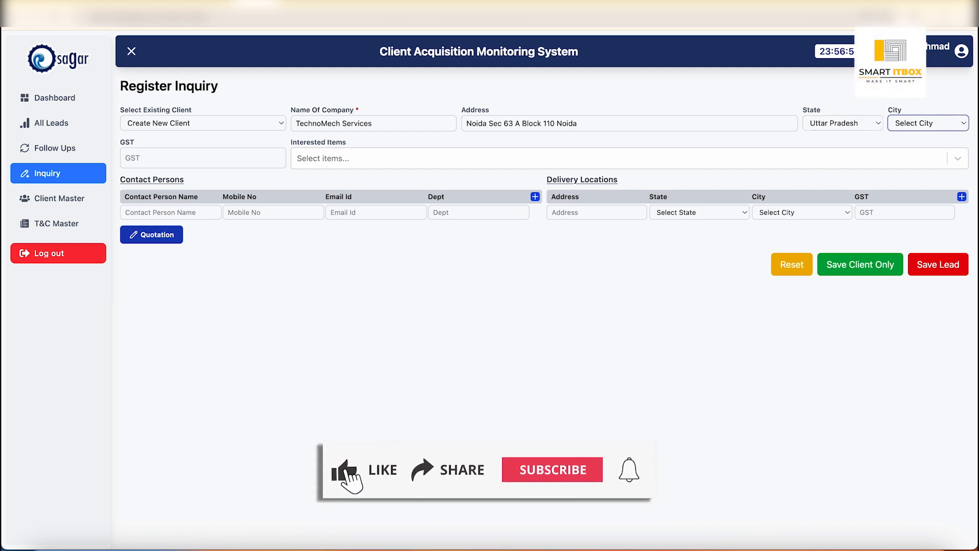
{"action": "key", "text": "space"}
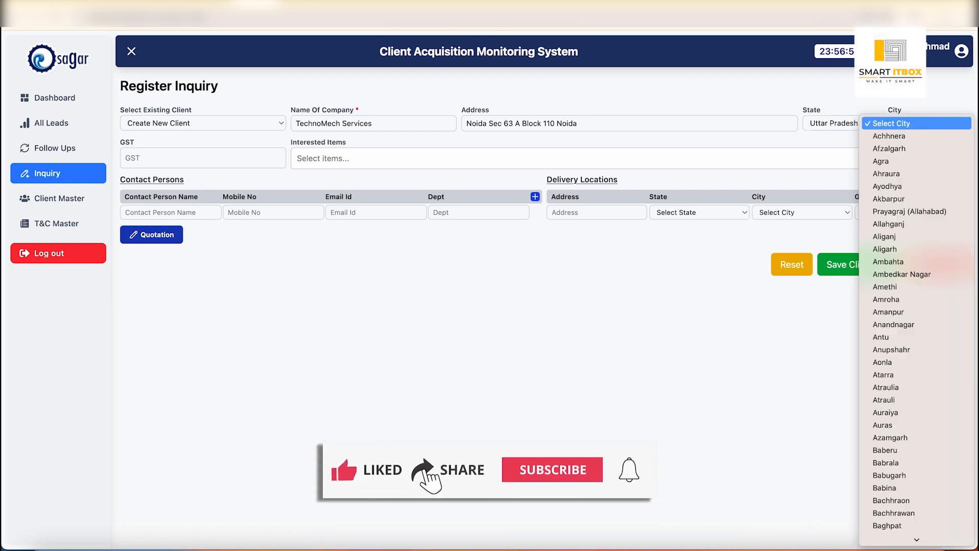
{"action": "type", "text": "noida"}
{"action": "key", "text": "Return"}
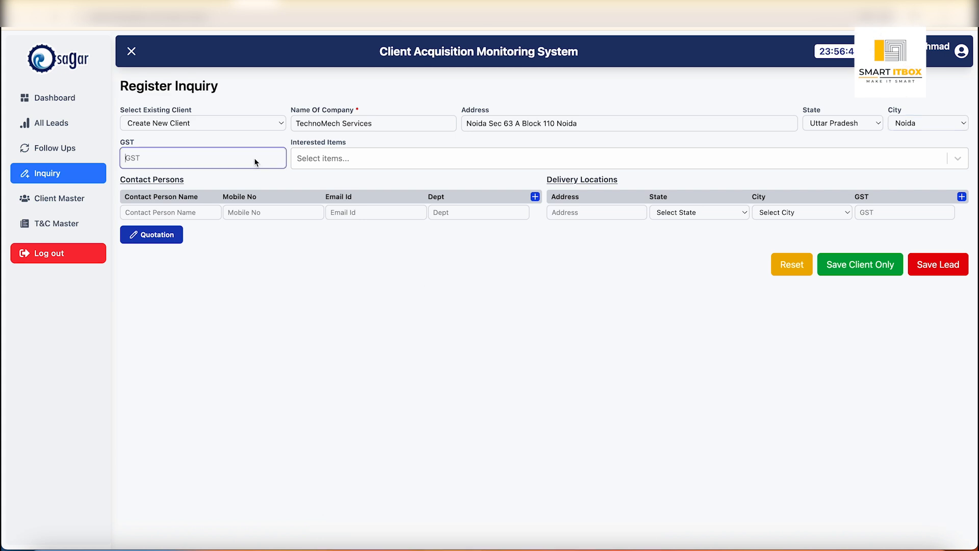
- Enter the company's GST number in the inquiry form
{"action": "type", "text": "GDT3839ji"}
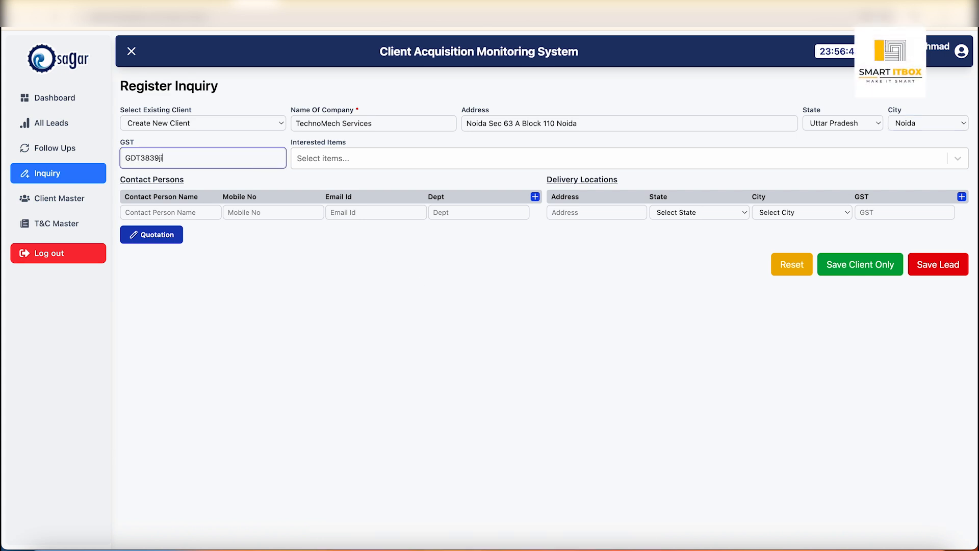
{"action": "type", "text": "37ghb"}
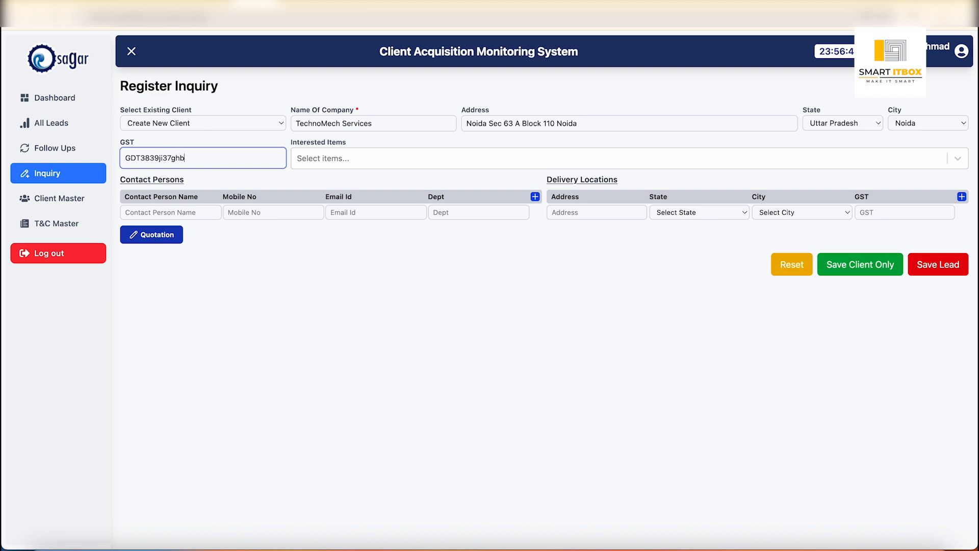
{"action": "key", "text": "Tab"}
- Add ACSR Zebra, ACSR Weasel, ACSR Wolf, ACSR Raccon and AAAC DOG Conductor to the inquiry's interested items
{"action": "key", "text": "Down"}
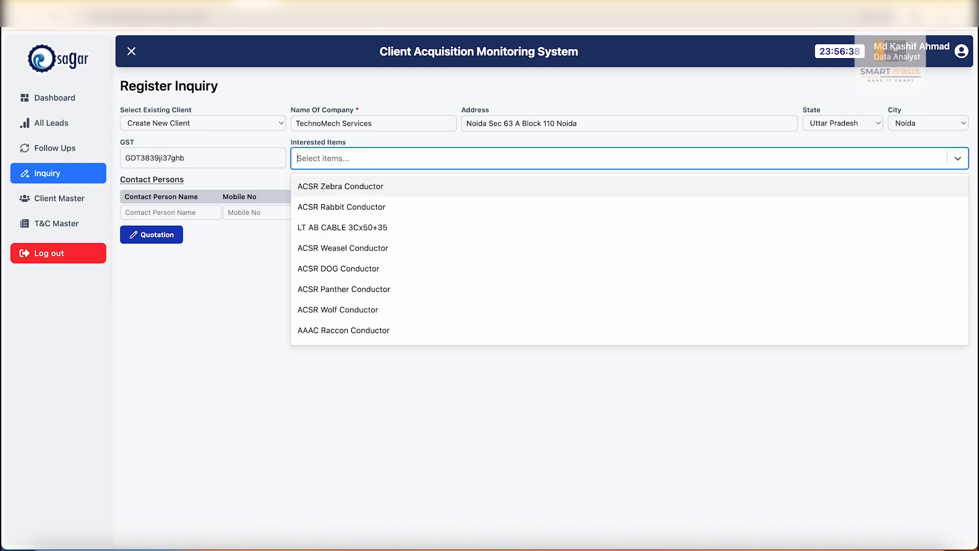
{"action": "key", "text": "Return"}
{"action": "key", "text": "Down"}
{"action": "key", "text": "Down"}
{"action": "key", "text": "Down"}
{"action": "key", "text": "Return"}
{"action": "key", "text": "Down"}
{"action": "key", "text": "Down"}
{"action": "key", "text": "Down"}
{"action": "key", "text": "Down"}
{"action": "key", "text": "Down"}
{"action": "key", "text": "Return"}
{"action": "key", "text": "Down"}
{"action": "key", "text": "Down"}
{"action": "key", "text": "Down"}
{"action": "key", "text": "Down"}
{"action": "key", "text": "Down"}
{"action": "key", "text": "Down"}
{"action": "key", "text": "Return"}
{"action": "key", "text": "Down"}
{"action": "key", "text": "Down"}
{"action": "key", "text": "Down"}
{"action": "key", "text": "Down"}
{"action": "key", "text": "Down"}
{"action": "key", "text": "Down"}
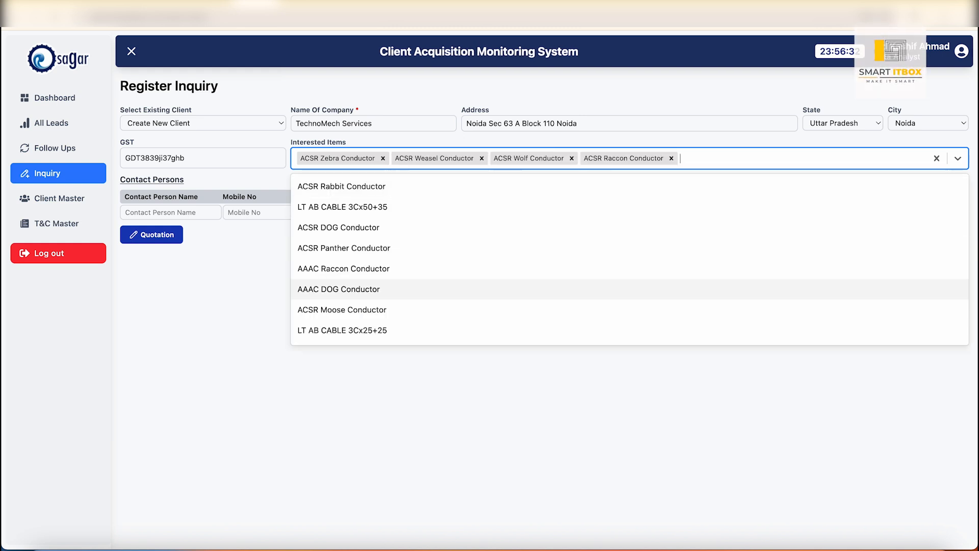
{"action": "key", "text": "Return"}
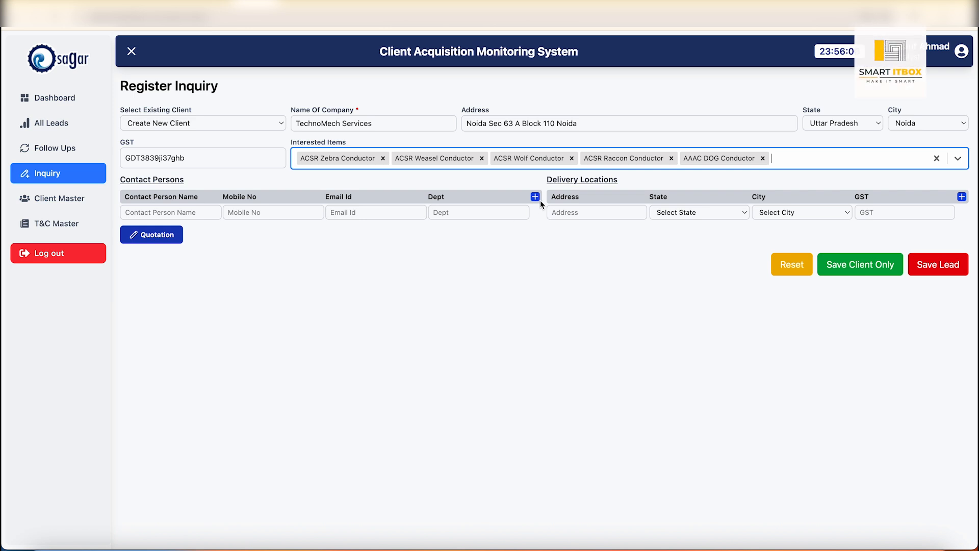
- Fill the first contact person's name, mobile number and e-mail from the saved autofill entry, and set the department to Purchase
{"action": "left_click", "coordinate": [203, 212]}
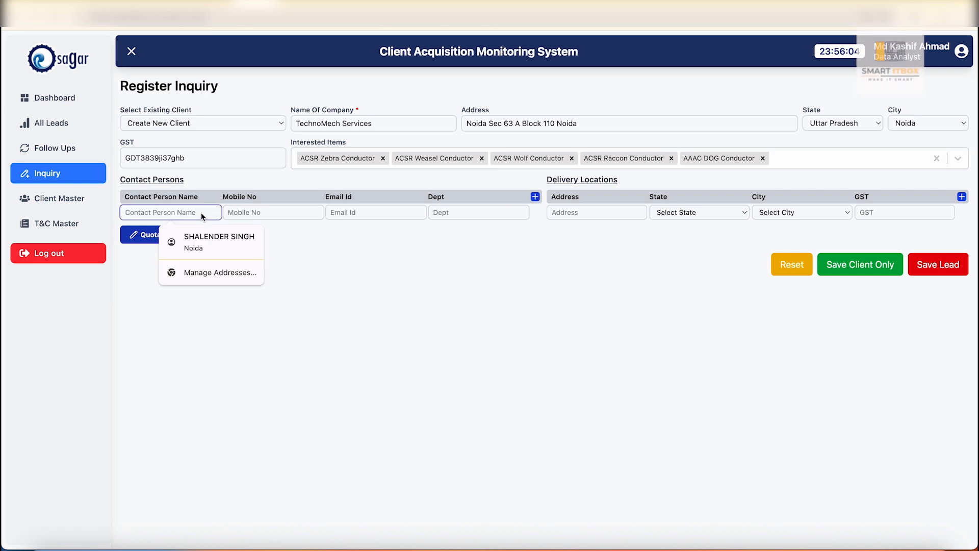
{"action": "left_click", "coordinate": [222, 241]}
{"action": "left_click", "coordinate": [477, 215]}
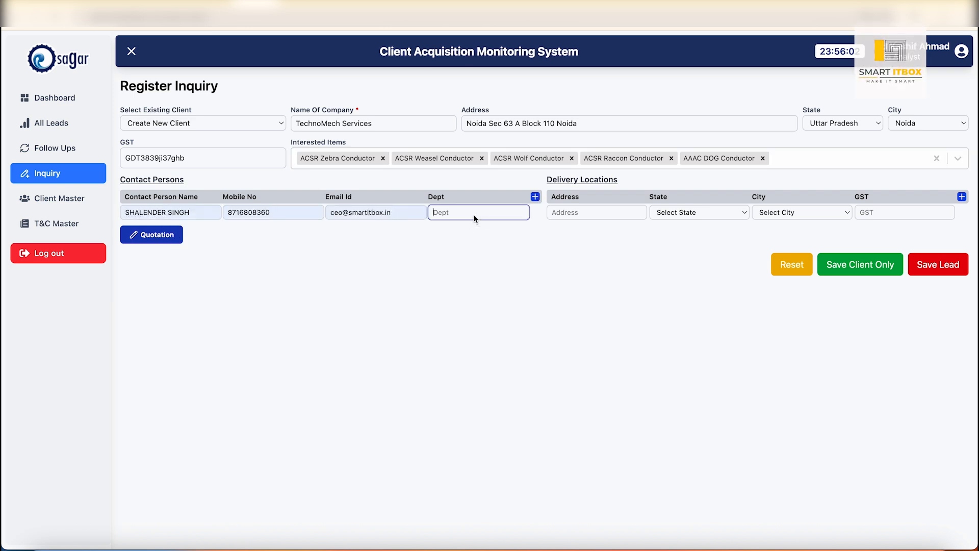
{"action": "type", "text": "Purchase"}
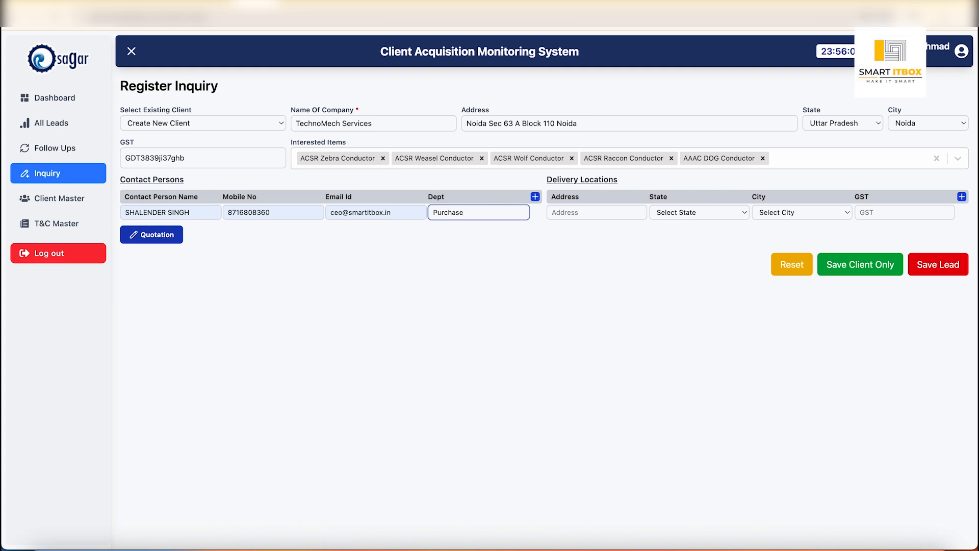
- Add a second contact person with full name, mobile number and e-mail, and set the department to Account
{"action": "left_click", "coordinate": [536, 197]}
{"action": "left_click", "coordinate": [176, 229]}
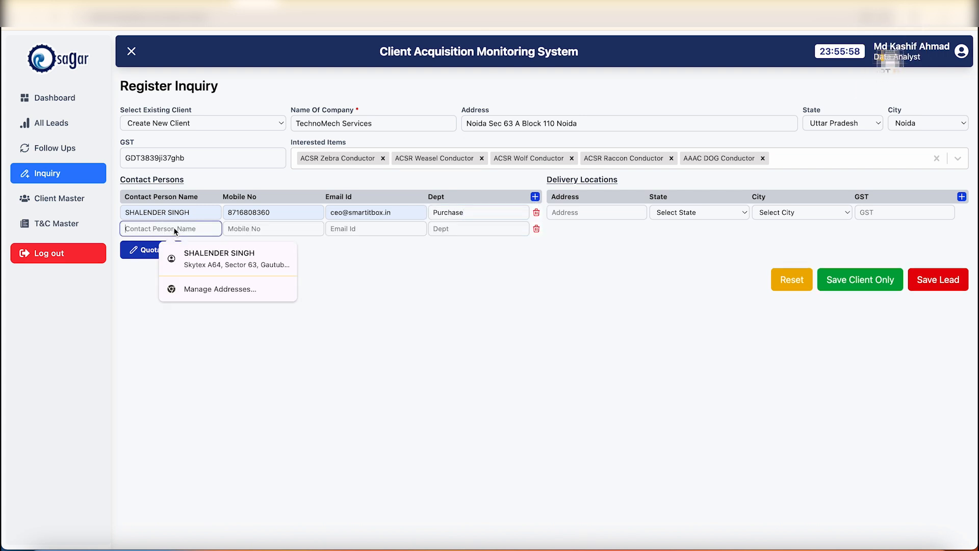
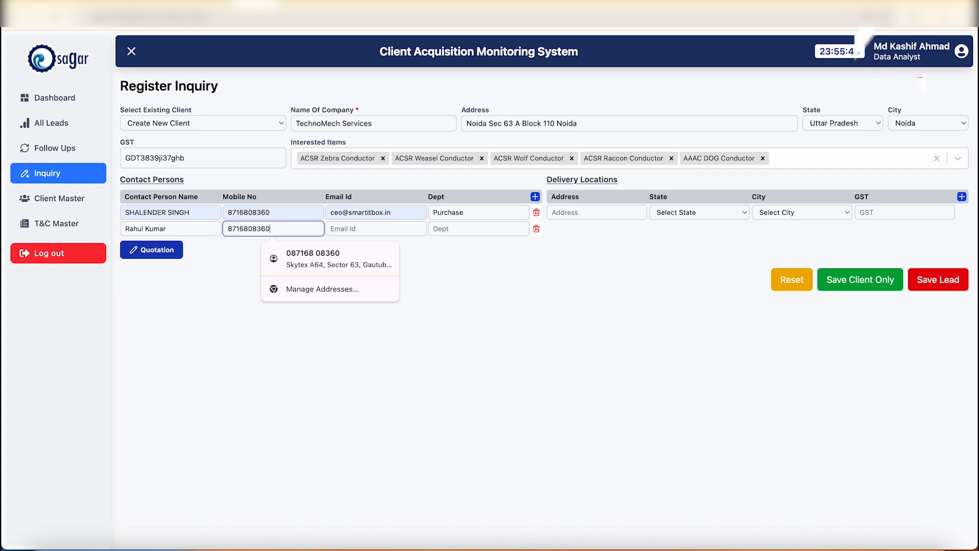
{"action": "key", "text": "Tab"}
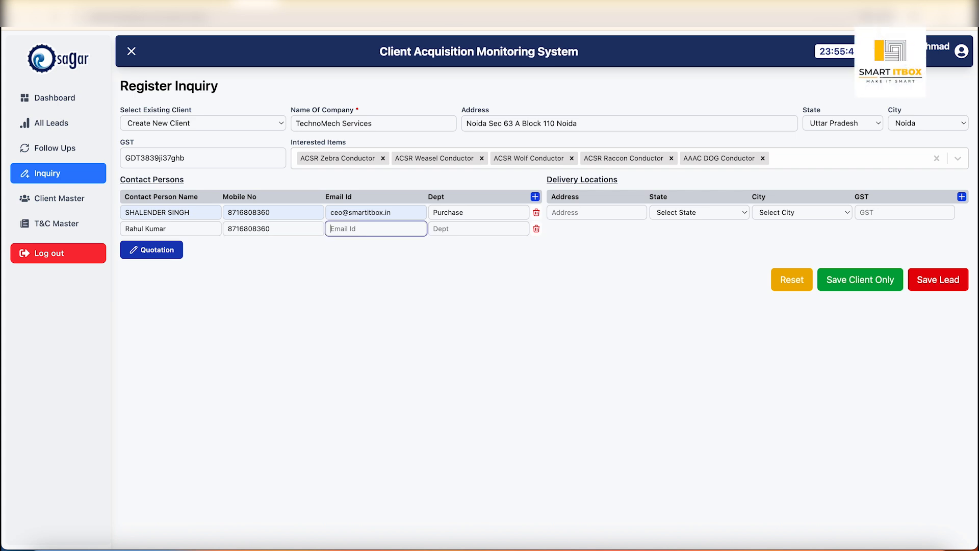
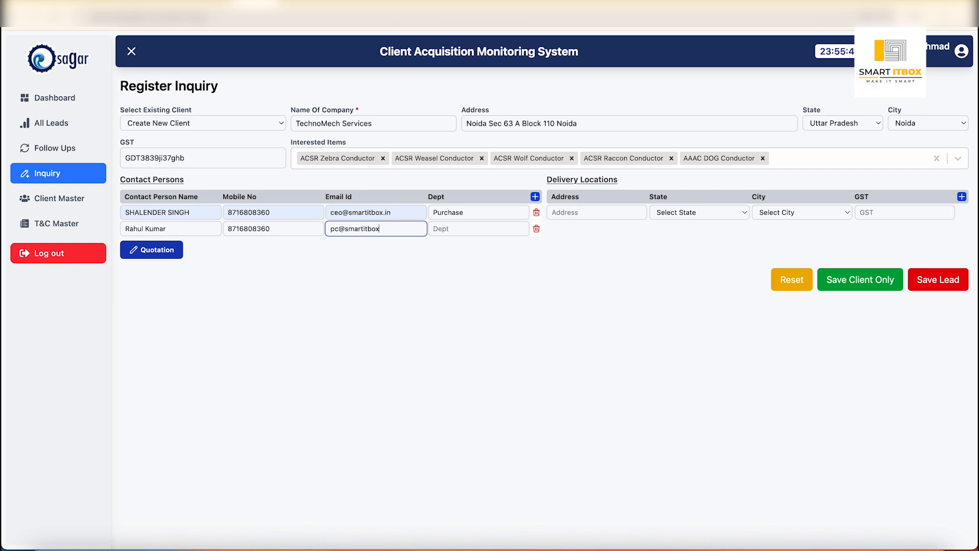
{"action": "type", "text": "Account"}
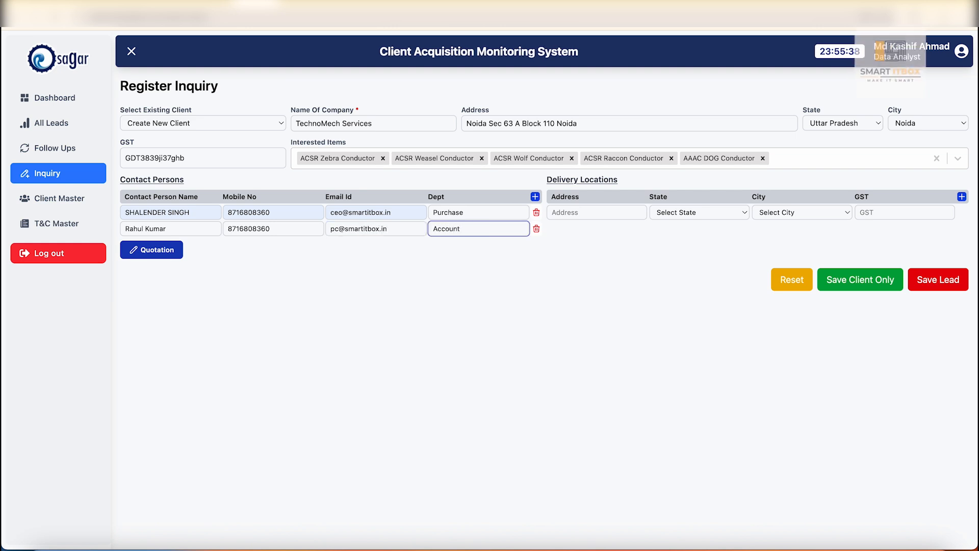
{"action": "key", "text": "Tab"}
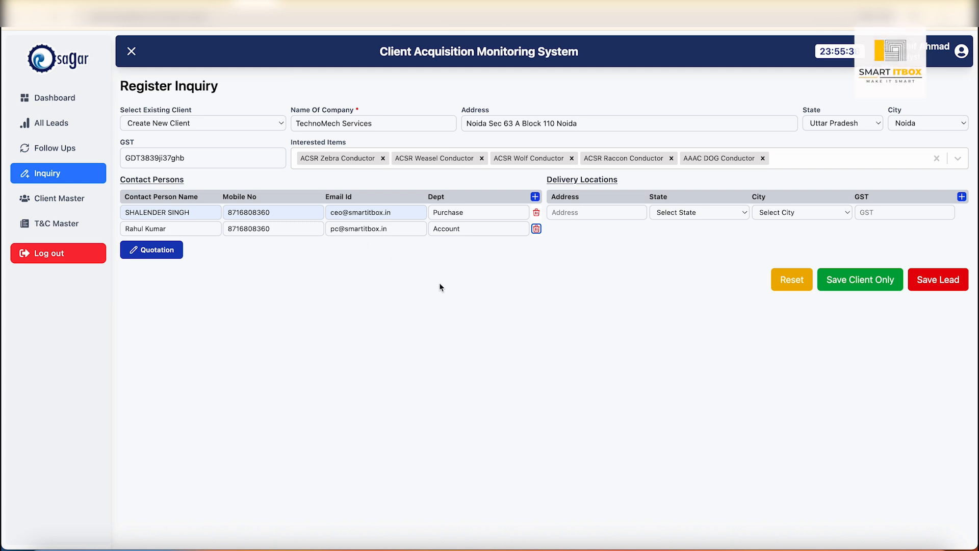
- Enter the postal address of the first delivery location
{"action": "left_click", "coordinate": [613, 211]}
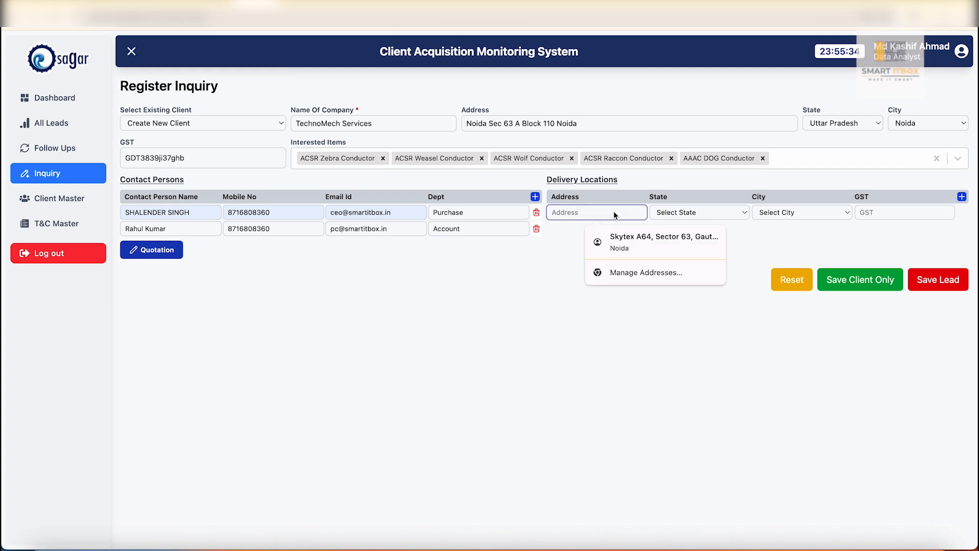
{"action": "left_click", "coordinate": [556, 278]}
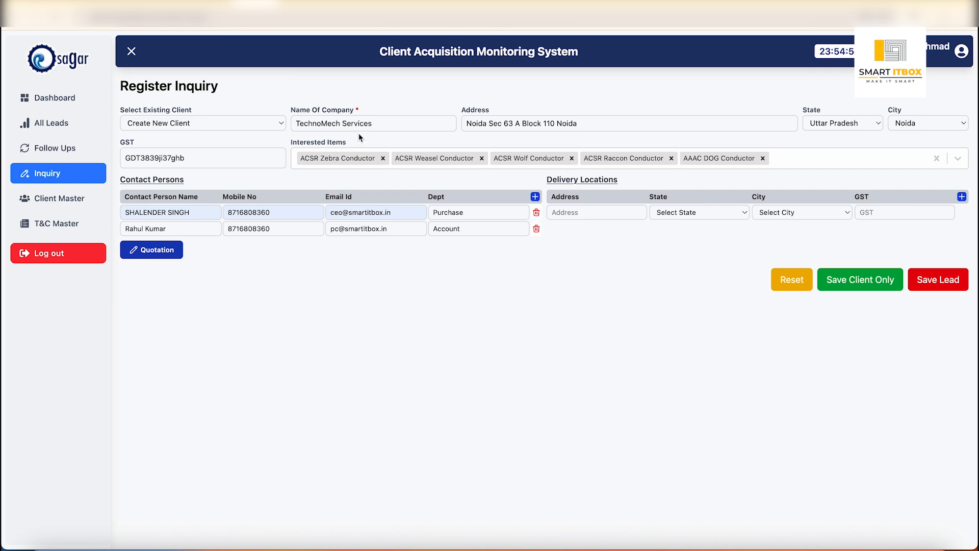
{"action": "left_click", "coordinate": [578, 213]}
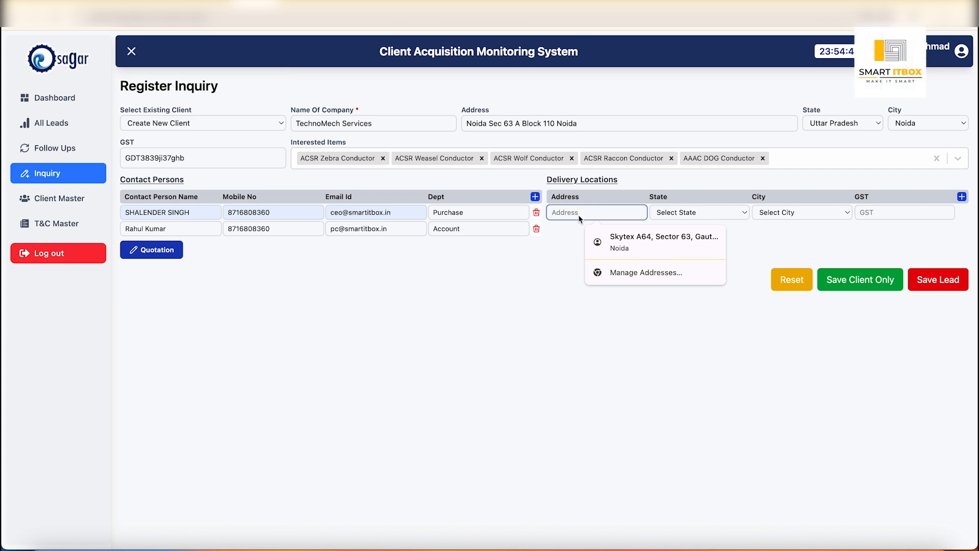
{"action": "type", "text": "Ut"}
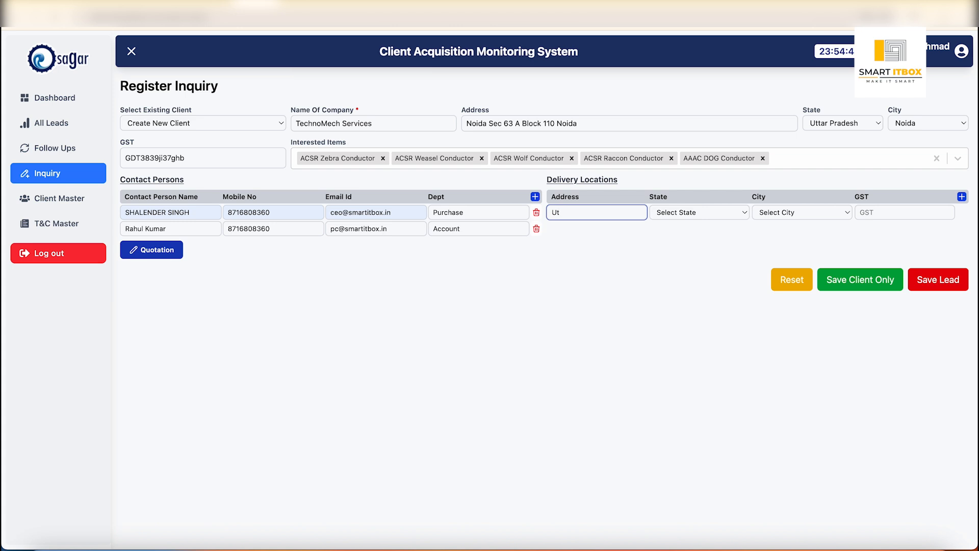
{"action": "key", "text": "BackSpace"}
{"action": "key", "text": "BackSpace"}
{"action": "type", "text": "Dehradoon DIC"}
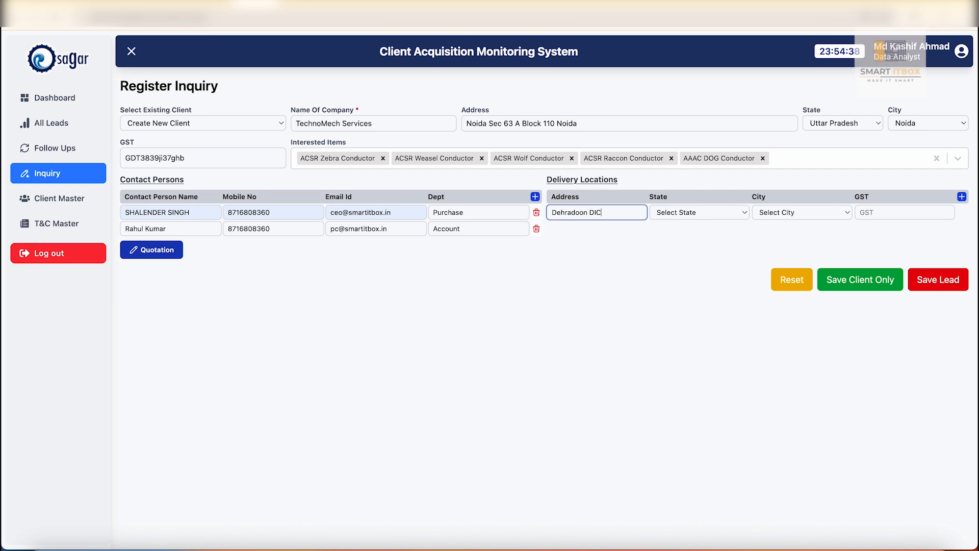
{"action": "key", "text": "BackSpace"}
{"action": "key", "text": "BackSpace"}
{"action": "key", "text": "BackSpace"}
{"action": "type", "text": "SC"}
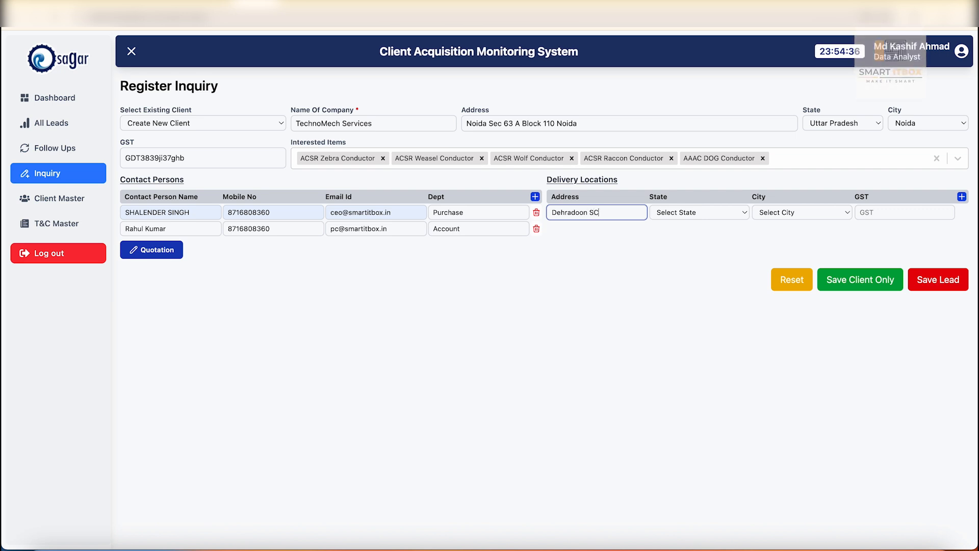
{"action": "key", "text": "BackSpace"}
{"action": "type", "text": "IDCO"}
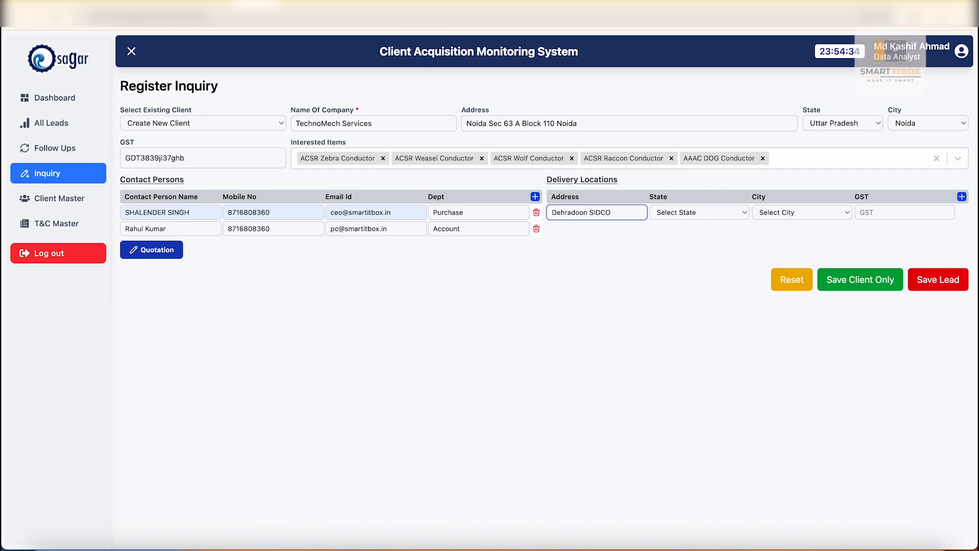
{"action": "key", "text": "Tab"}
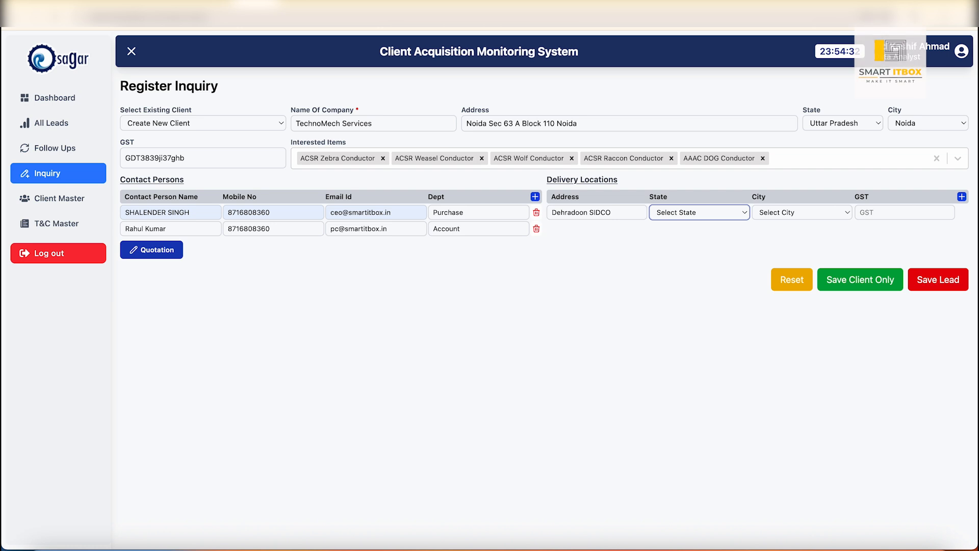
- Set the first delivery location's state to Uttarakhand and city to Dehradun, and enter its GST number
{"action": "key", "text": "u"}
{"action": "key", "text": "Tab"}
{"action": "key", "text": "d"}
{"action": "key", "text": "Tab"}
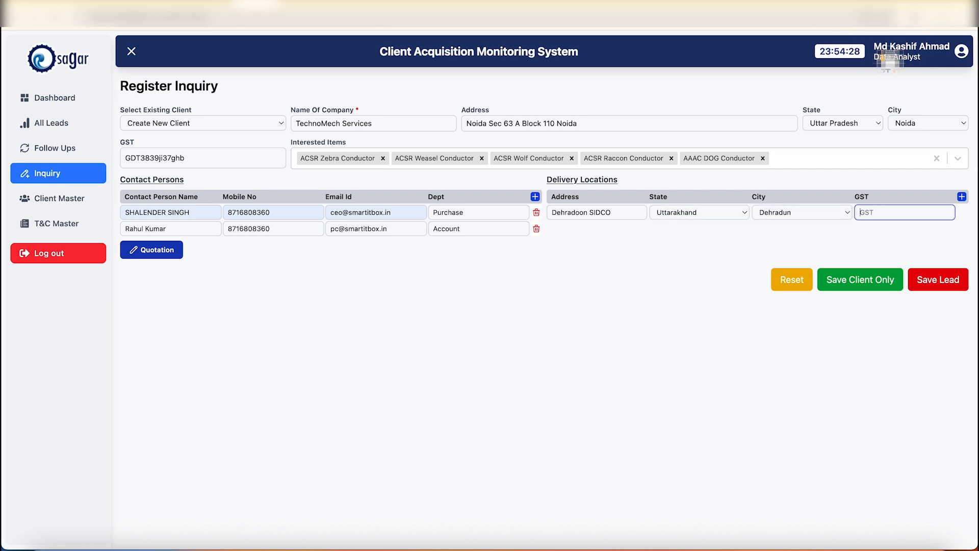
{"action": "type", "text": "dehrijjy7y839"}
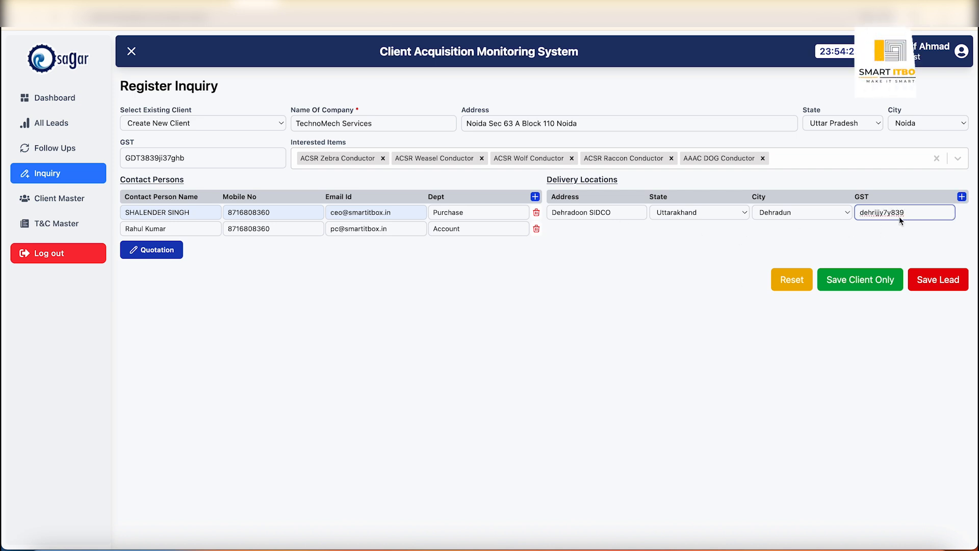
- Add a second delivery location and enter its postal address
{"action": "left_click", "coordinate": [961, 197]}
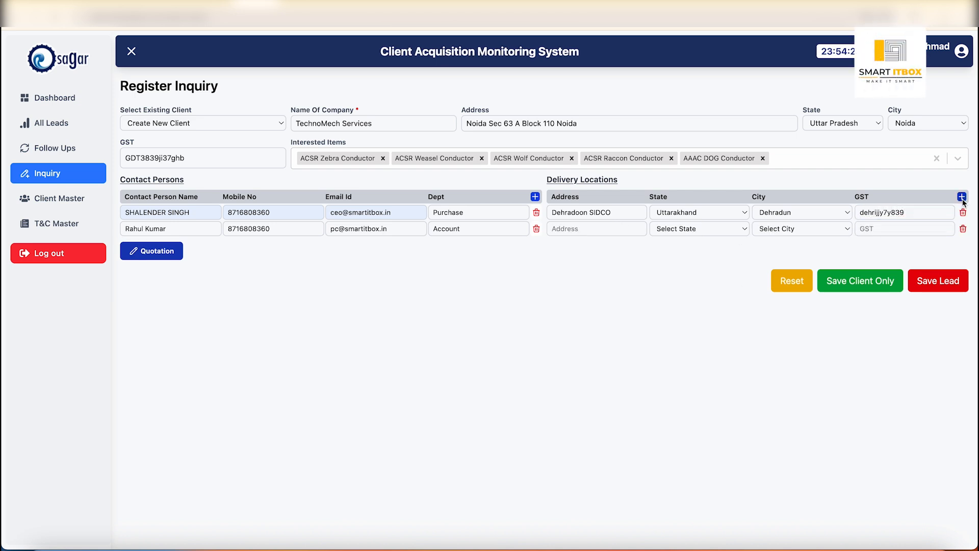
{"action": "left_click", "coordinate": [613, 234]}
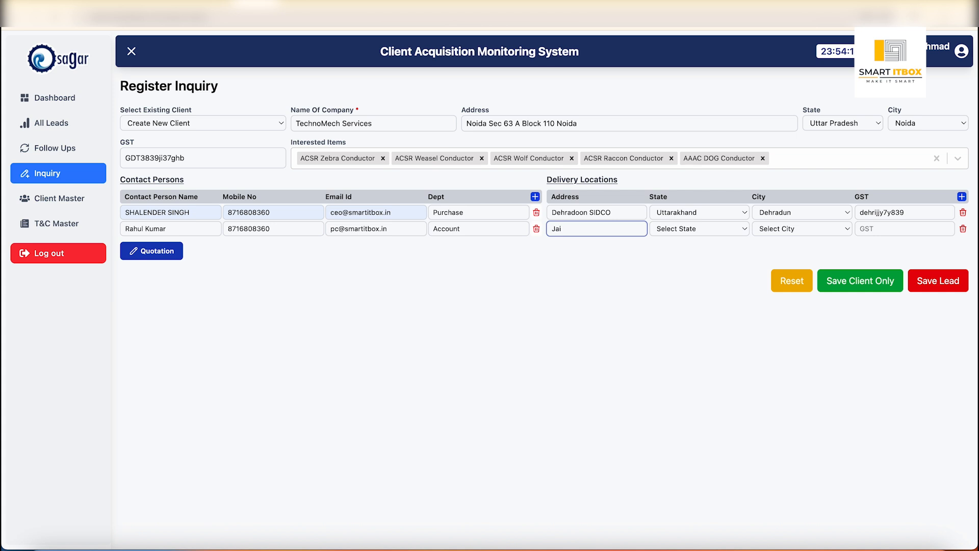
{"action": "type", "text": "kn Road"}
{"action": "key", "text": "BackSpace"}
{"action": "key", "text": "BackSpace"}
{"action": "type", "text": "nk road"}
{"action": "key", "text": "Tab"}
- Set the second delivery location's state to Rajasthan and city to Jaipur, and enter its GST number
{"action": "key", "text": "space"}
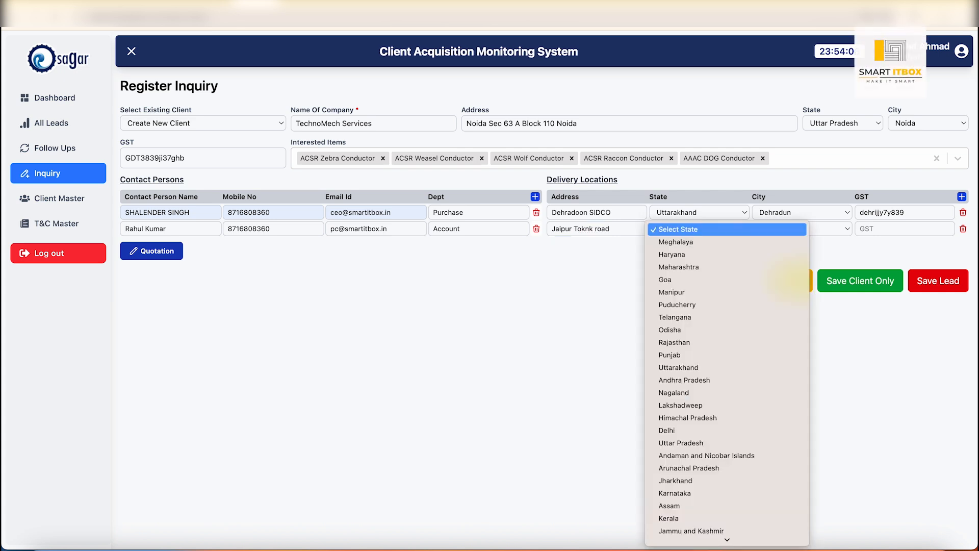
{"action": "key", "text": "r"}
{"action": "key", "text": "Return"}
{"action": "key", "text": "Tab"}
{"action": "key", "text": "j"}
{"action": "key", "text": "a"}
{"action": "key", "text": "i"}
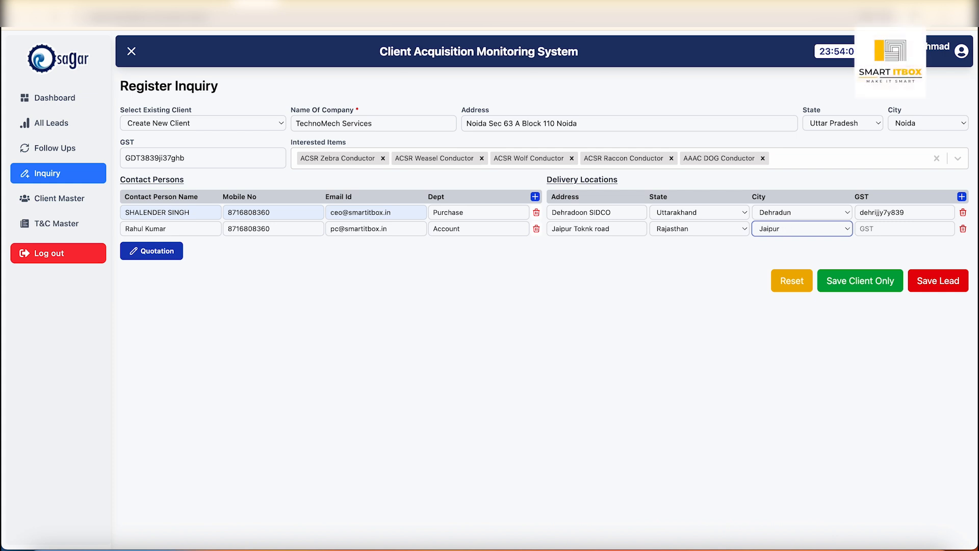
{"action": "key", "text": "Tab"}
{"action": "type", "text": "j8378hnk"}
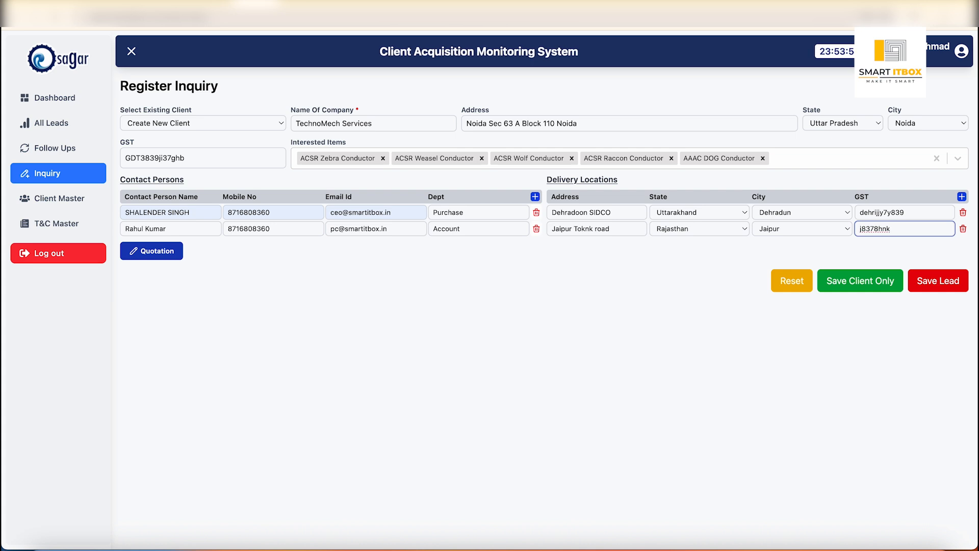
{"action": "type", "text": "7hh"}
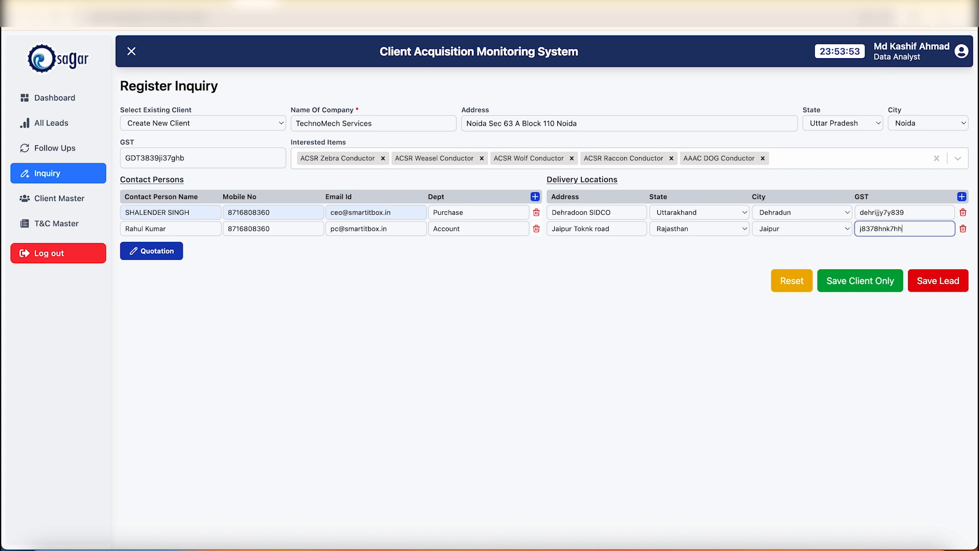
- Save the entry as a client only, and display the contact persons and delivery locations of TechnoMech Services in the Client Master
{"action": "left_click", "coordinate": [865, 283]}
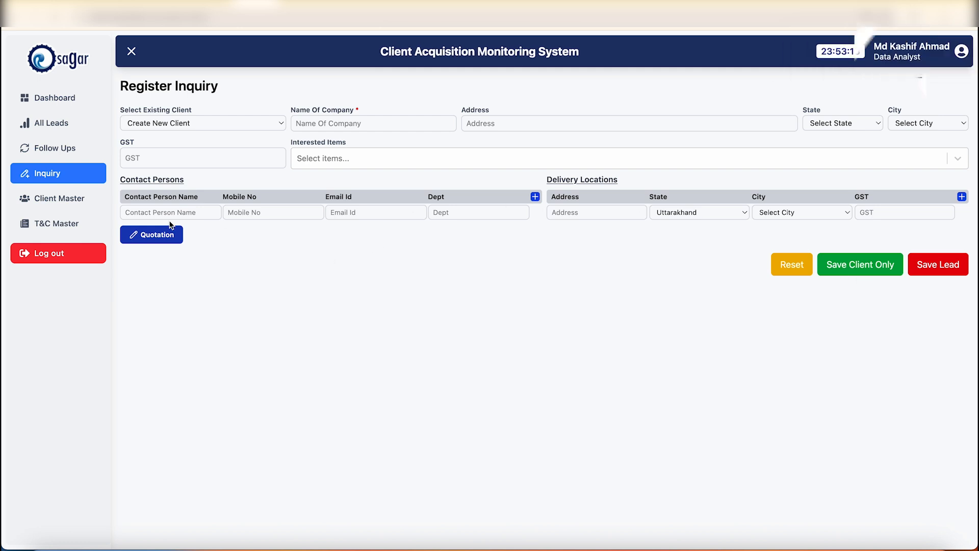
{"action": "left_click", "coordinate": [74, 197]}
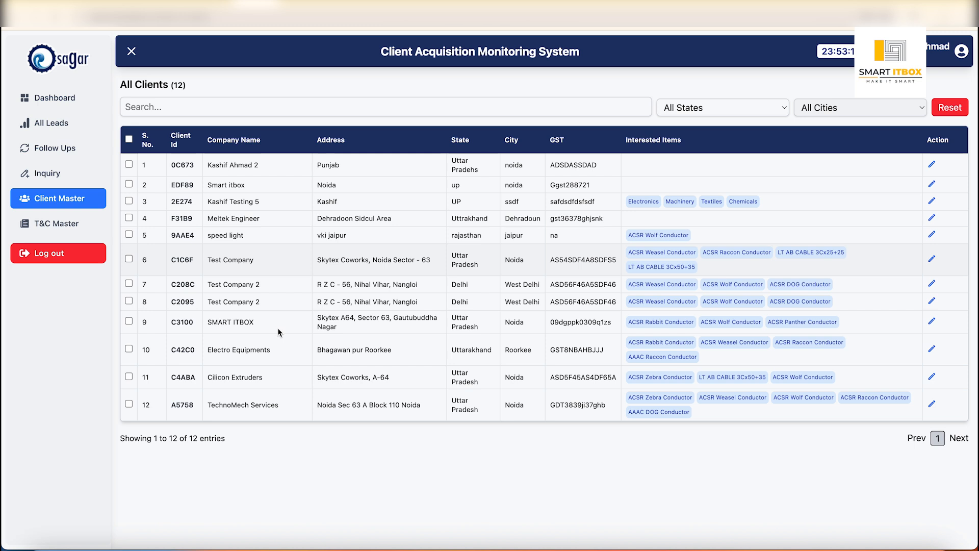
{"action": "left_click", "coordinate": [247, 408]}
{"action": "scroll", "coordinate": [371, 386], "scroll_direction": "down", "scroll_amount": 3}
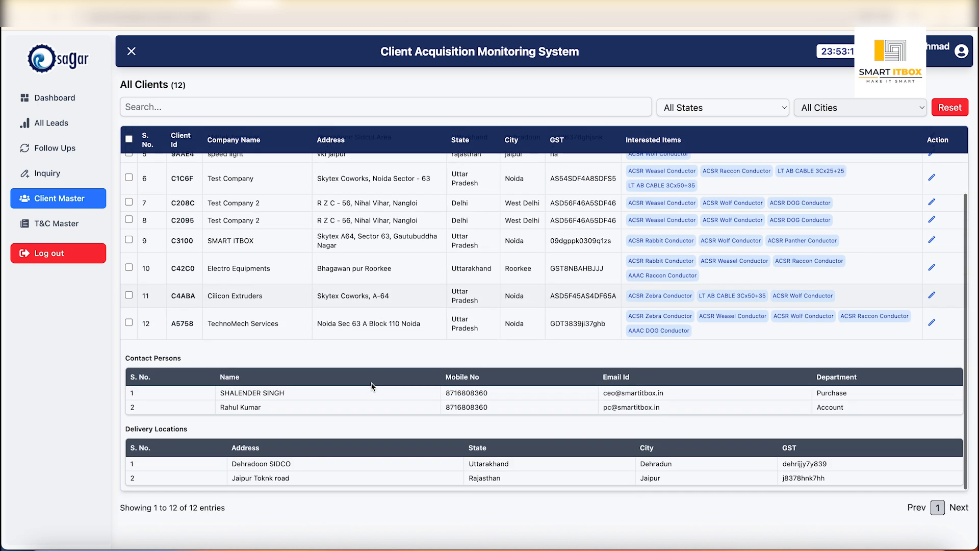
{"action": "scroll", "coordinate": [371, 386], "scroll_direction": "down", "scroll_amount": 1}
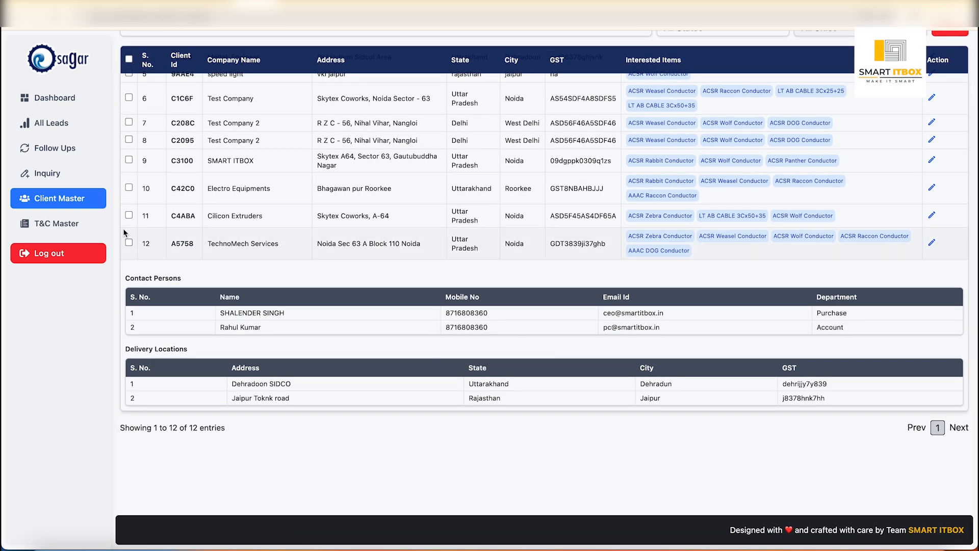
- Start a new inquiry for the existing client TechnoMech Services and add a quotation to it
{"action": "left_click", "coordinate": [57, 173]}
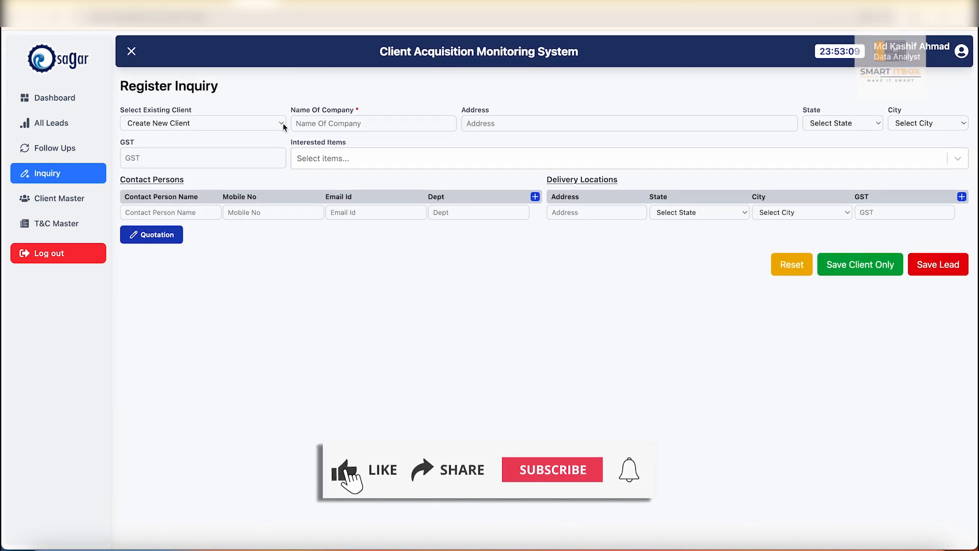
{"action": "left_click", "coordinate": [279, 125]}
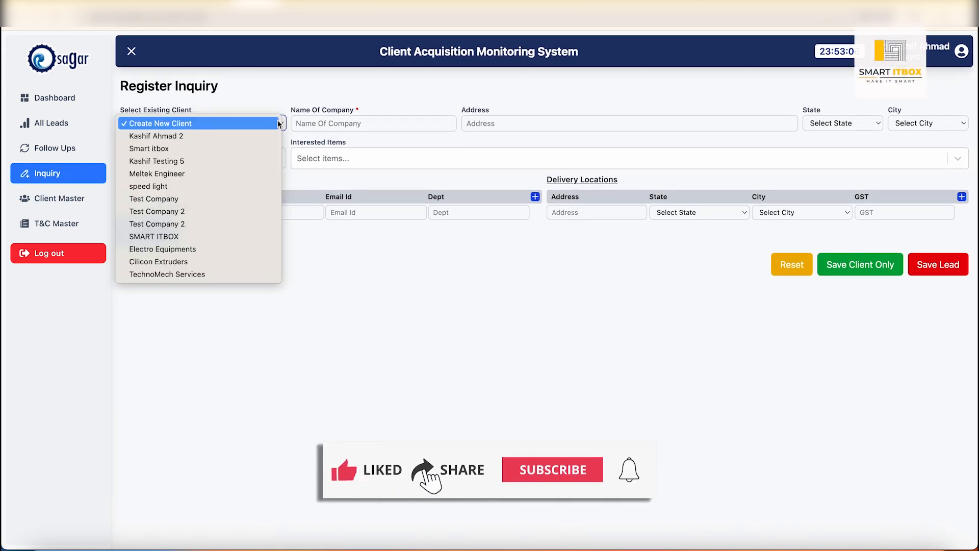
{"action": "left_click", "coordinate": [204, 274]}
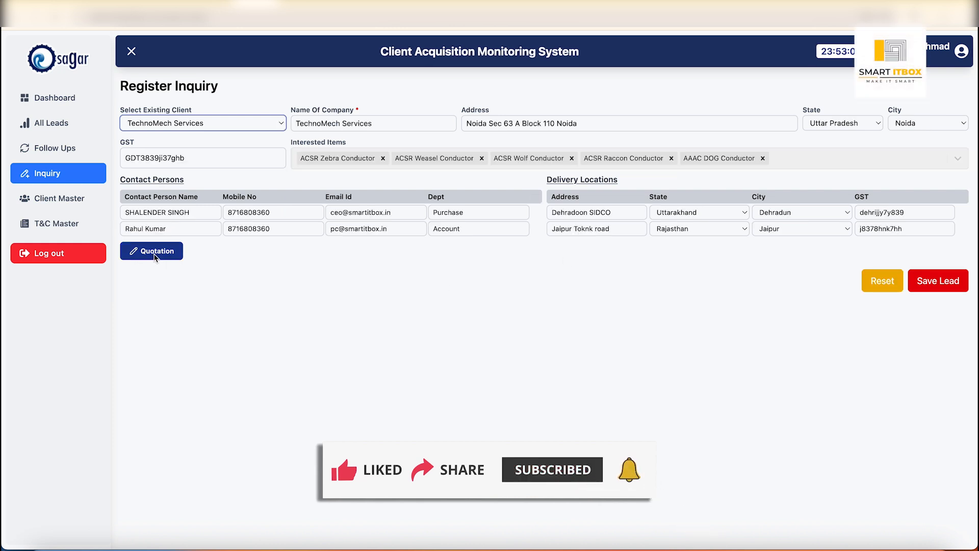
{"action": "left_click", "coordinate": [155, 253]}
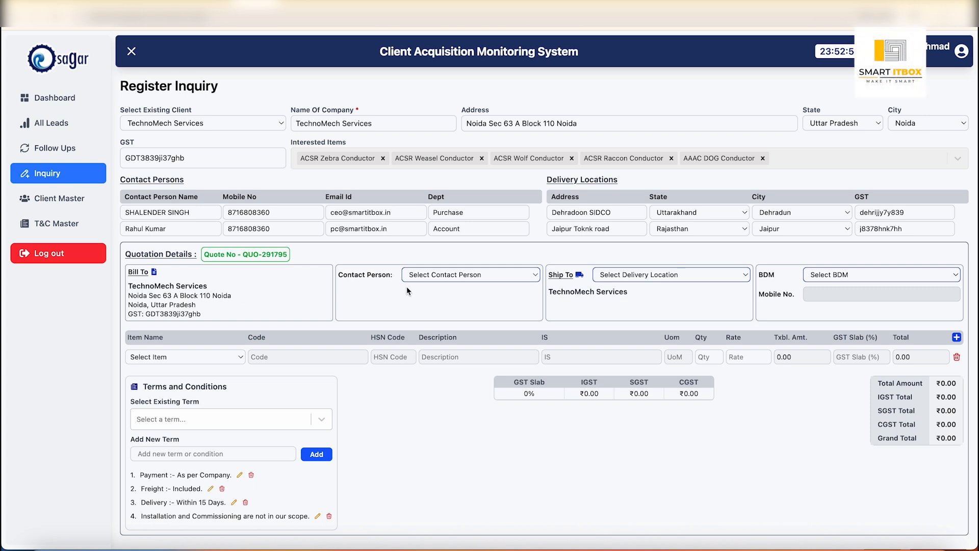
- Assign the Account department contact, the Jaipur, Rajasthan delivery location and the second listed BDM to the quotation
{"action": "left_click", "coordinate": [533, 274]}
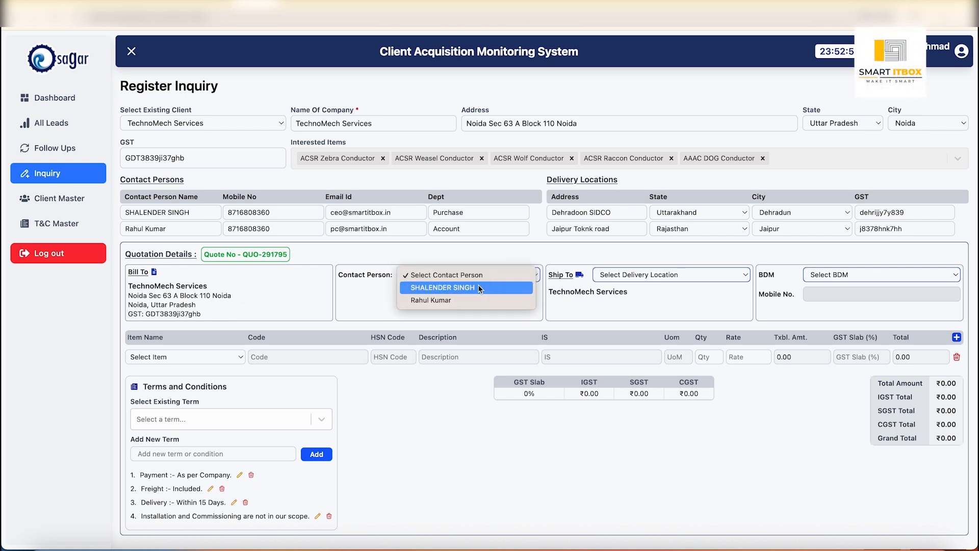
{"action": "left_click", "coordinate": [452, 299]}
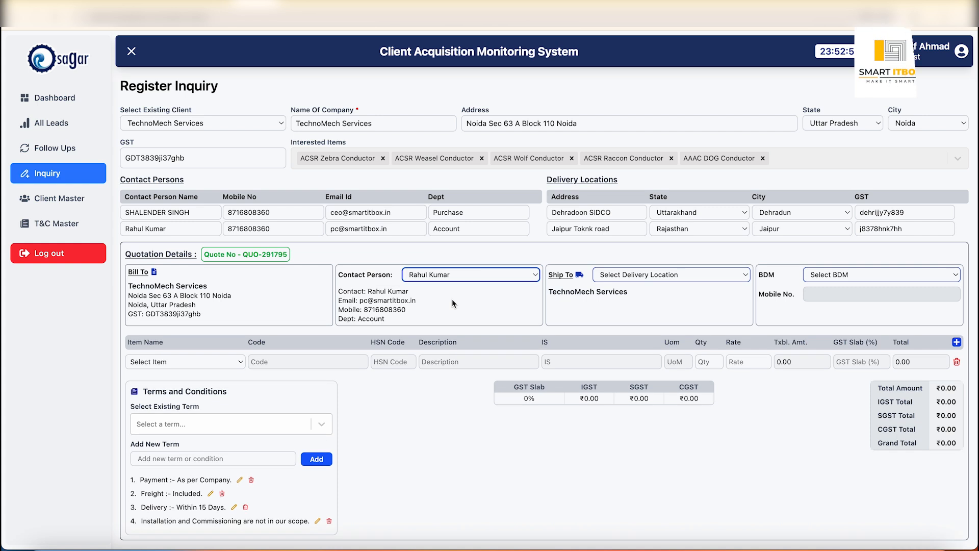
{"action": "left_click", "coordinate": [743, 276]}
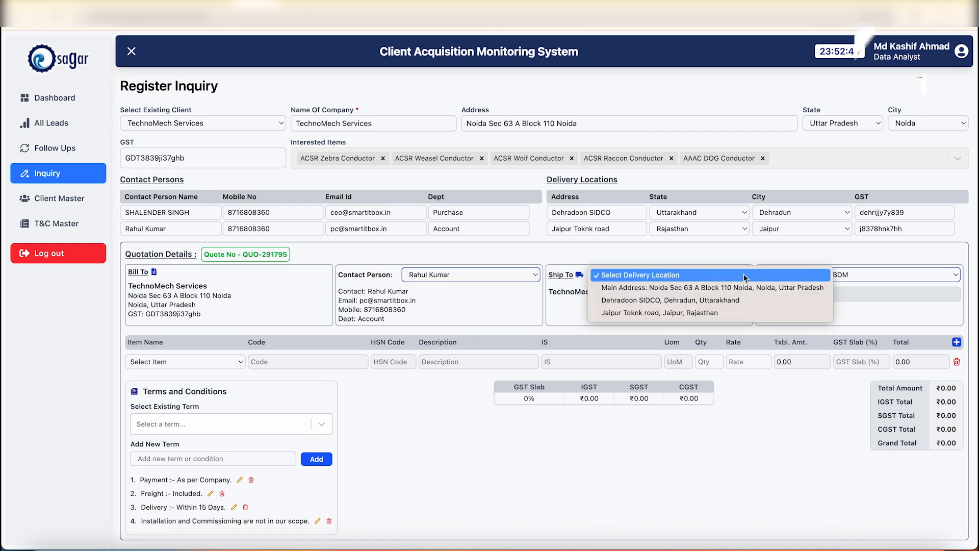
{"action": "left_click", "coordinate": [657, 313]}
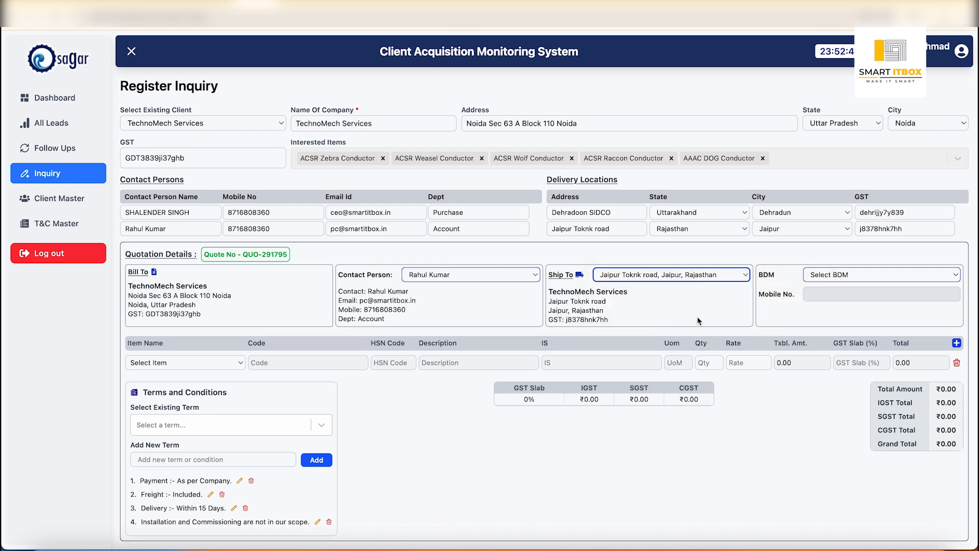
{"action": "left_click", "coordinate": [903, 274]}
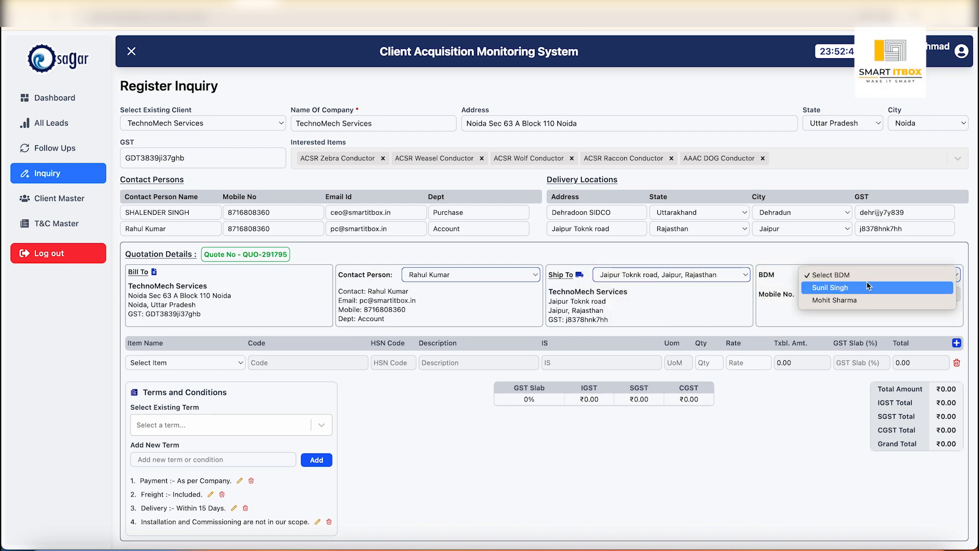
{"action": "left_click", "coordinate": [847, 300]}
{"action": "left_click", "coordinate": [809, 314]}
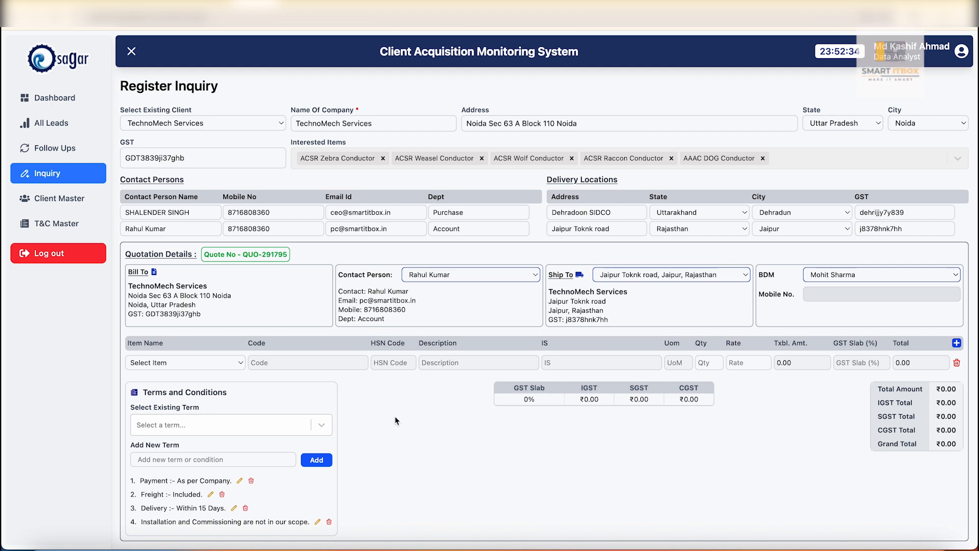
- Enter ACSR Zebra Conductor as the quotation's first item with quantity 5 and rate 64500
{"action": "scroll", "coordinate": [394, 417], "scroll_direction": "down", "scroll_amount": 3}
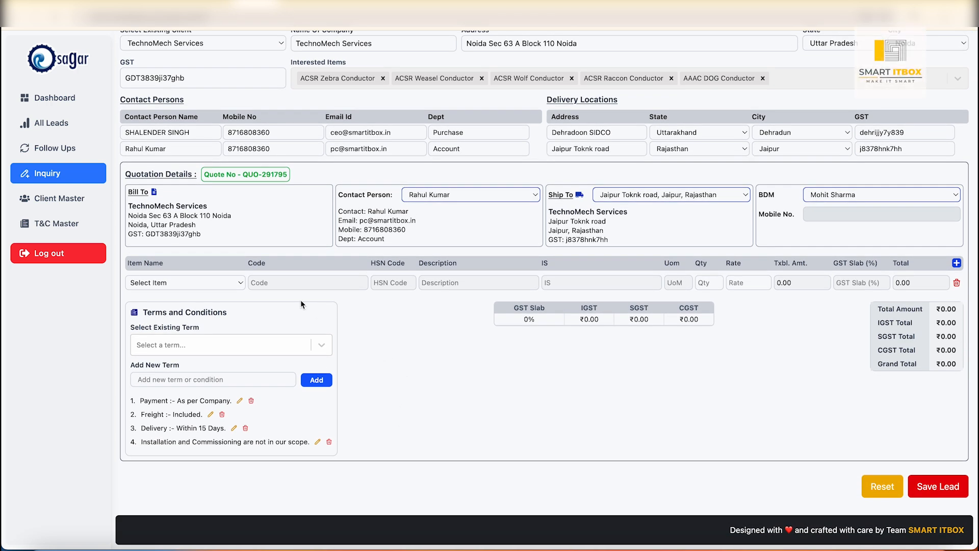
{"action": "left_click", "coordinate": [201, 283]}
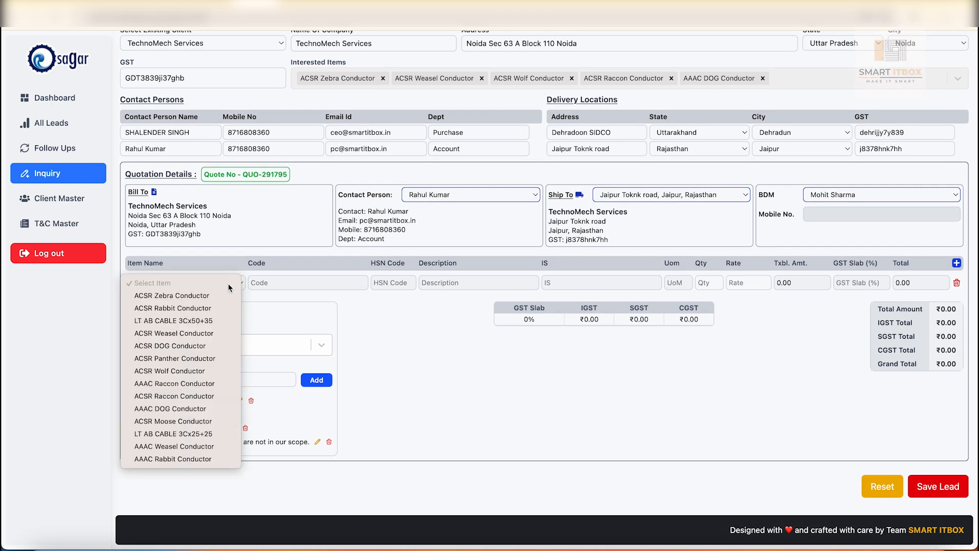
{"action": "left_click", "coordinate": [199, 296]}
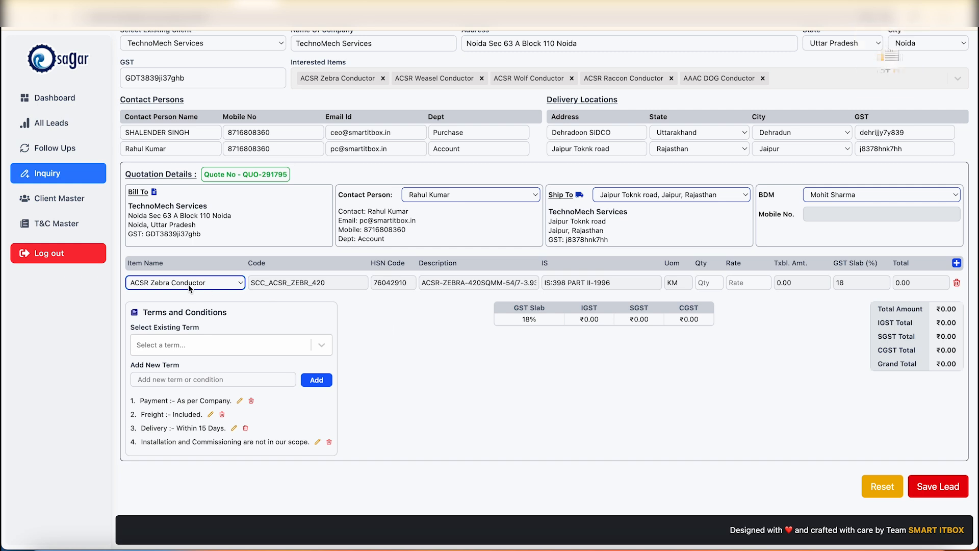
{"action": "left_click", "coordinate": [707, 285]}
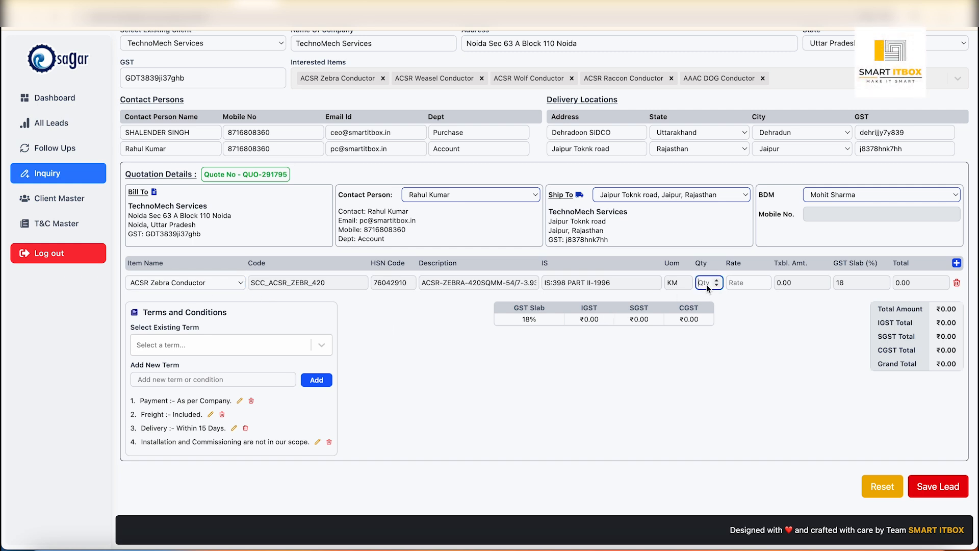
{"action": "key", "text": "Tab"}
{"action": "type", "text": "64500"}
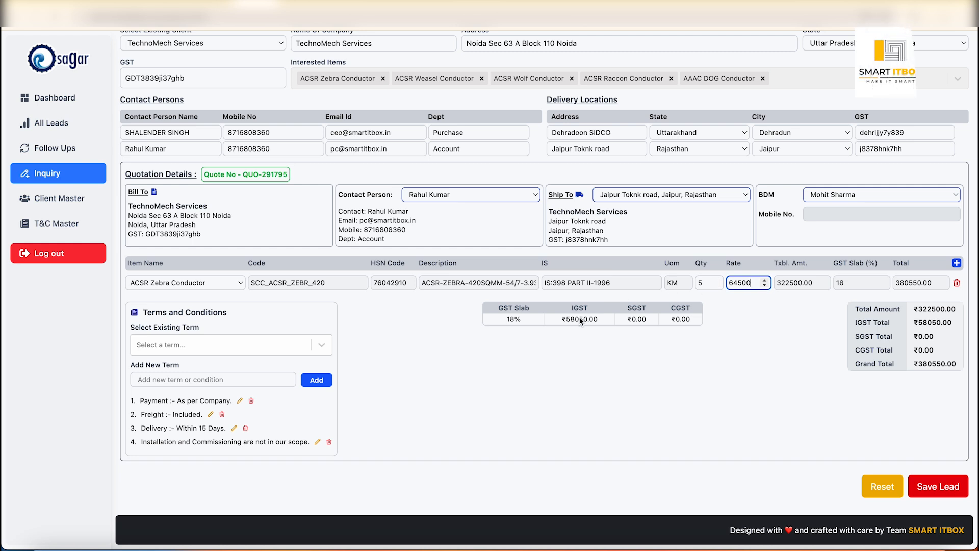
- Add LT AB CABLE 3Cx50+35 as the second quotation item with quantity 1 and rate 54600
{"action": "left_click", "coordinate": [955, 264]}
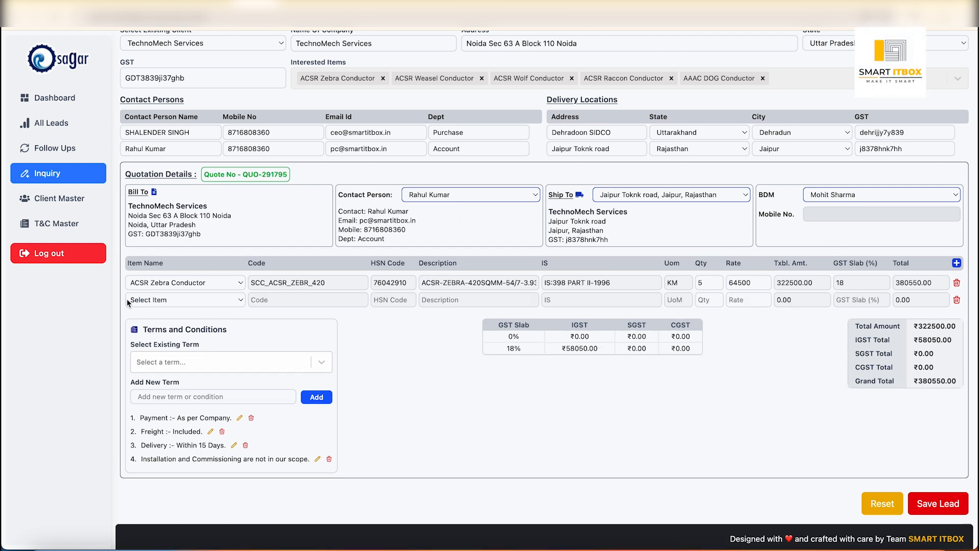
{"action": "left_click", "coordinate": [180, 300]}
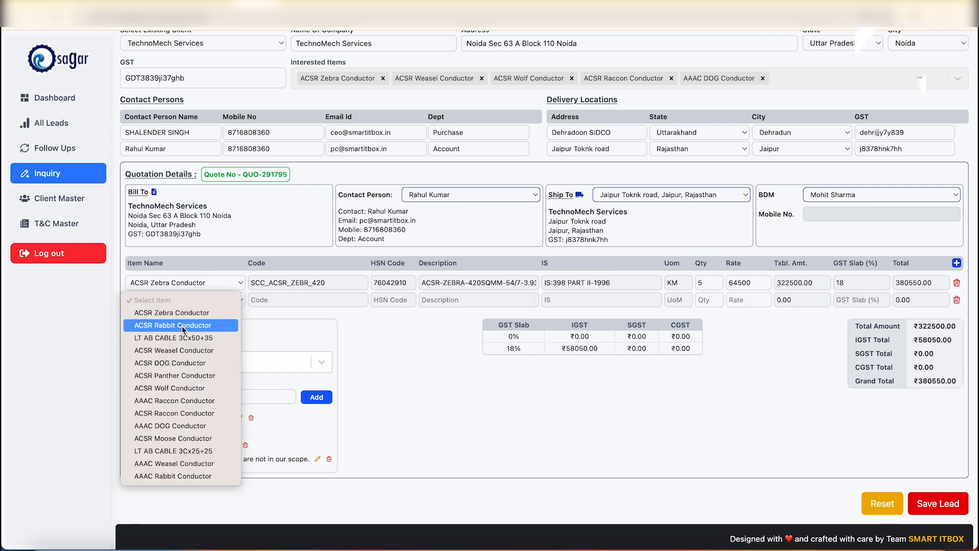
{"action": "left_click", "coordinate": [178, 346]}
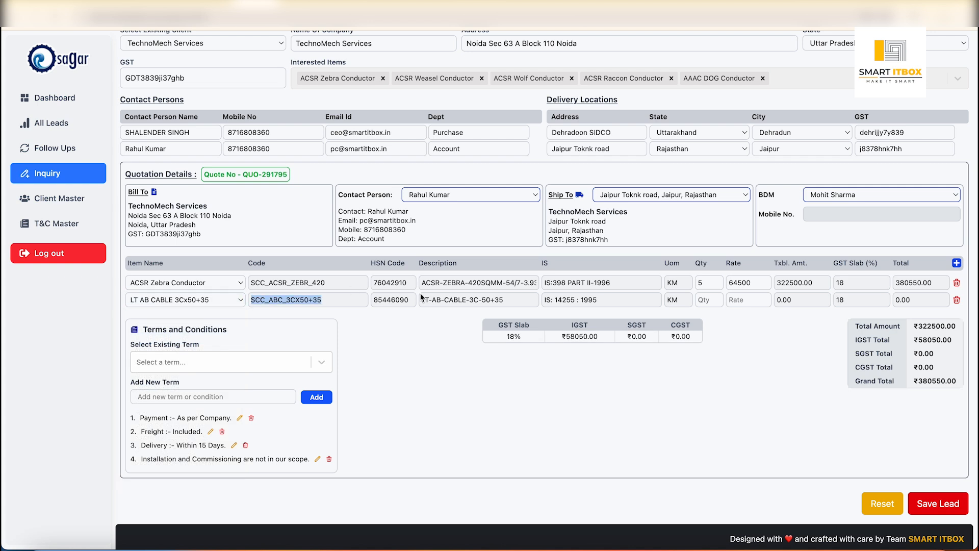
{"action": "key", "text": "Tab"}
{"action": "key", "text": "Tab"}
{"action": "key", "text": "Tab"}
{"action": "key", "text": "Tab"}
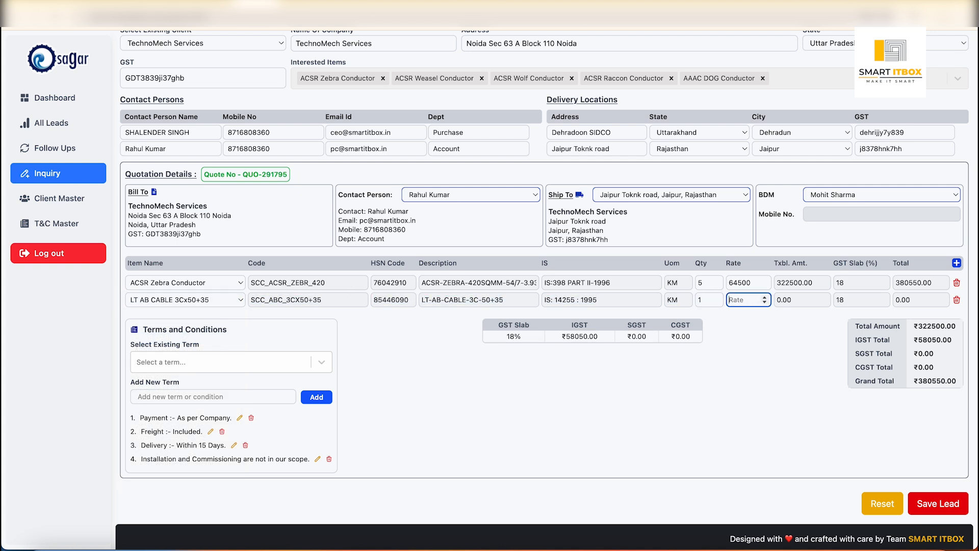
{"action": "type", "text": "54600"}
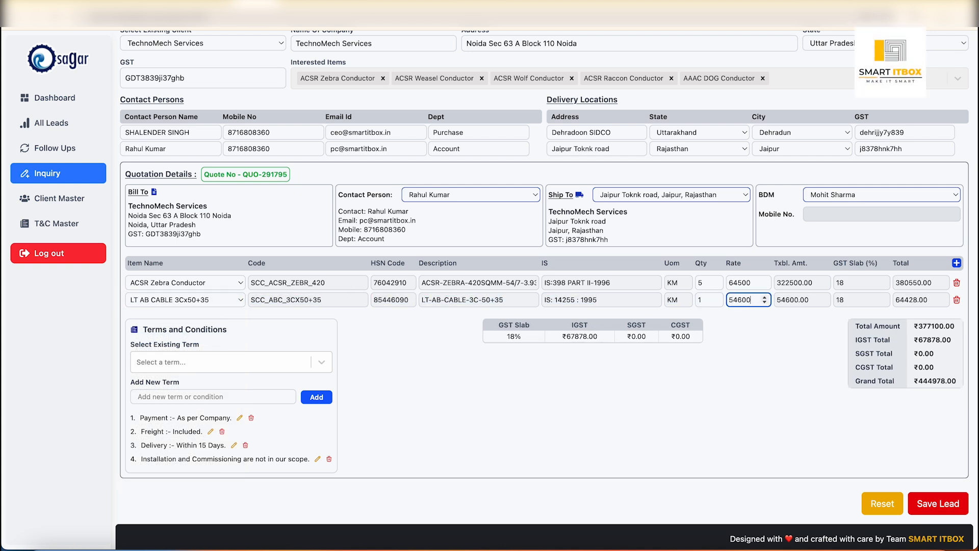
{"action": "key", "text": "Tab"}
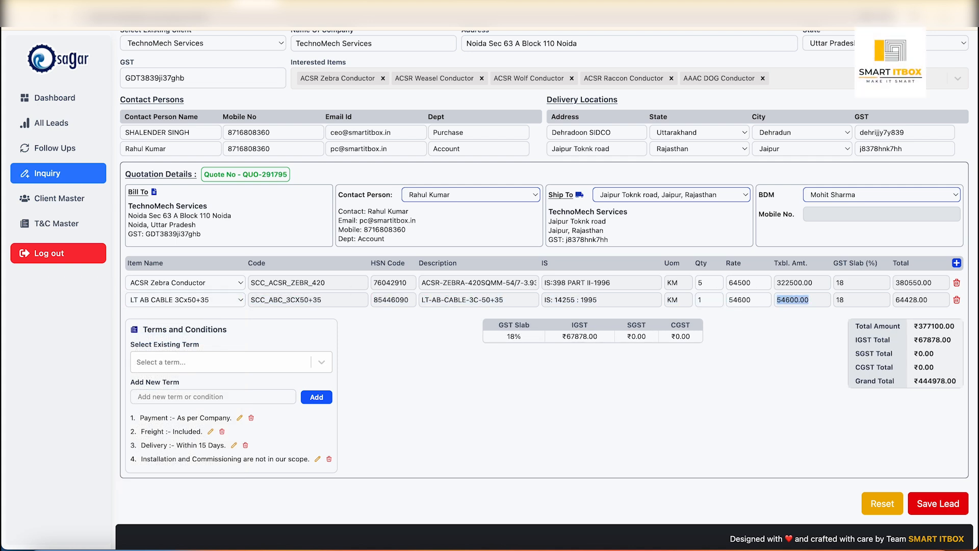
- Add ACSR DOG Conductor as the third quotation item with quantity 1 and rate 43500
{"action": "left_click", "coordinate": [956, 263]}
{"action": "left_click", "coordinate": [192, 316]}
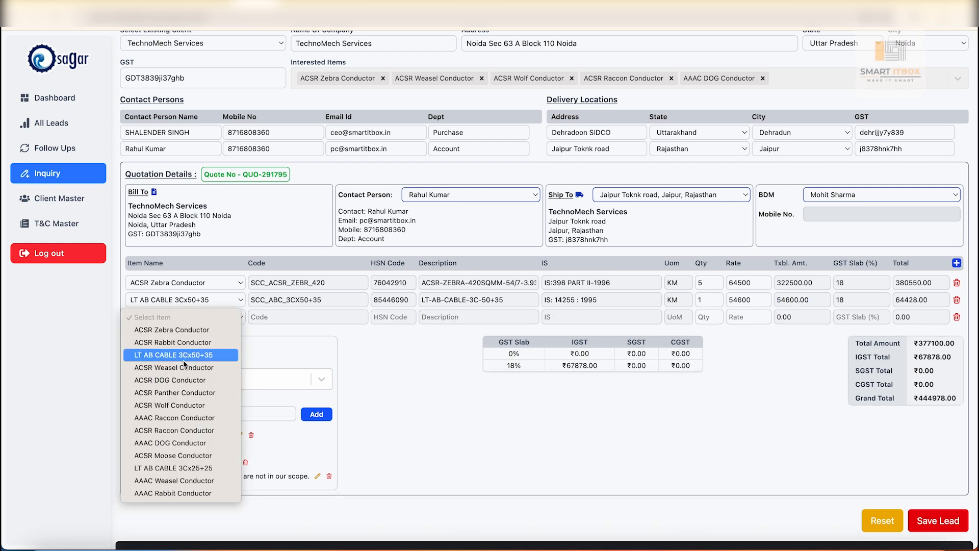
{"action": "left_click", "coordinate": [171, 381]}
{"action": "key", "text": "Tab"}
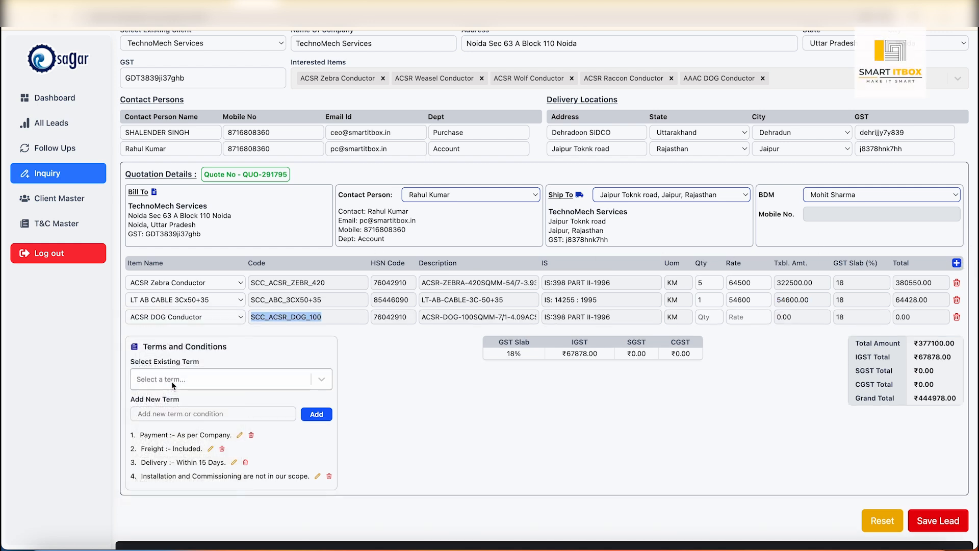
{"action": "key", "text": "Tab"}
{"action": "key", "text": "Tab"}
{"action": "key", "text": "Tab"}
{"action": "key", "text": "Tab"}
{"action": "type", "text": "1"}
{"action": "key", "text": "Tab"}
{"action": "type", "text": "43500"}
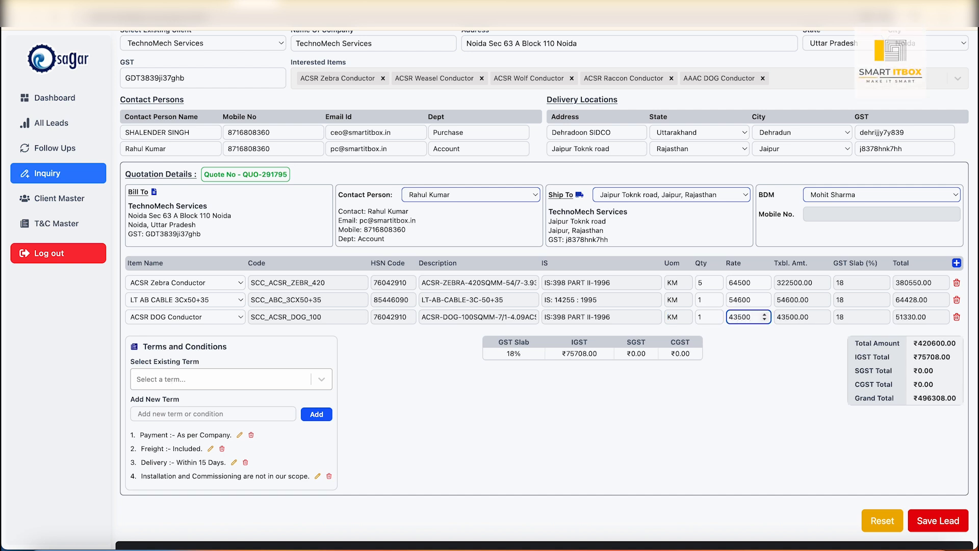
{"action": "left_click", "coordinate": [687, 422]}
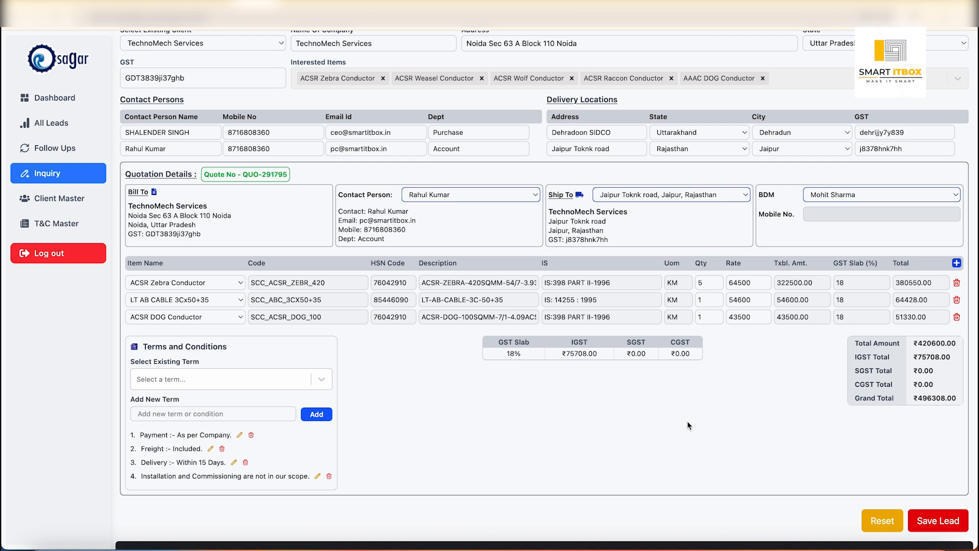
- Add the existing terms "Payment - 50% Advance, 50% At the time of Dispatch" and "Sample term and condition" to the quotation
{"action": "scroll", "coordinate": [688, 421], "scroll_direction": "up", "scroll_amount": 1}
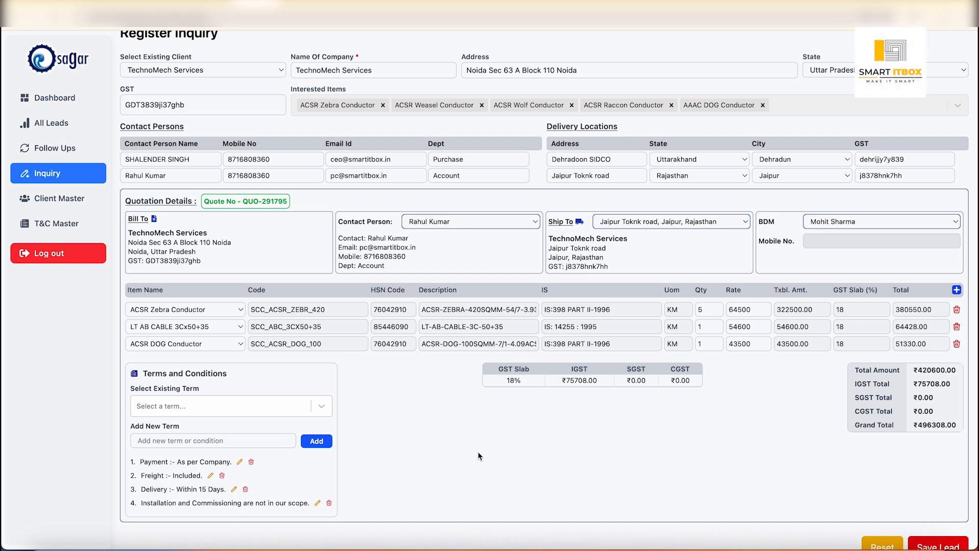
{"action": "scroll", "coordinate": [586, 451], "scroll_direction": "down", "scroll_amount": 2}
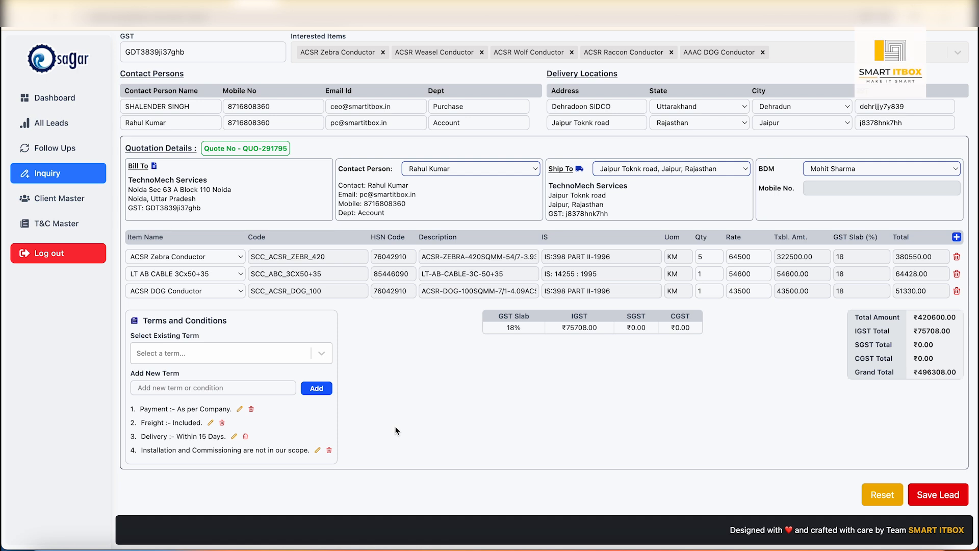
{"action": "left_click", "coordinate": [309, 360]}
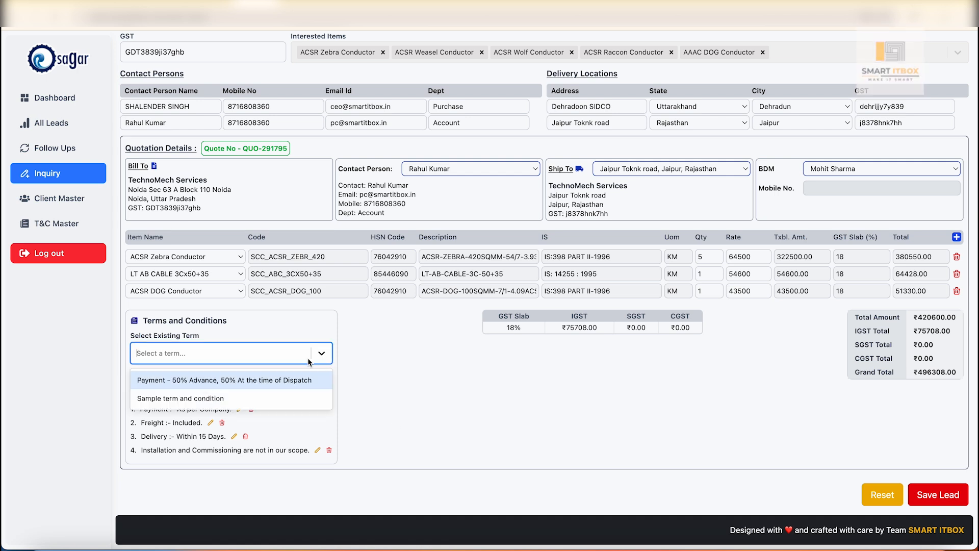
{"action": "left_click", "coordinate": [273, 380]}
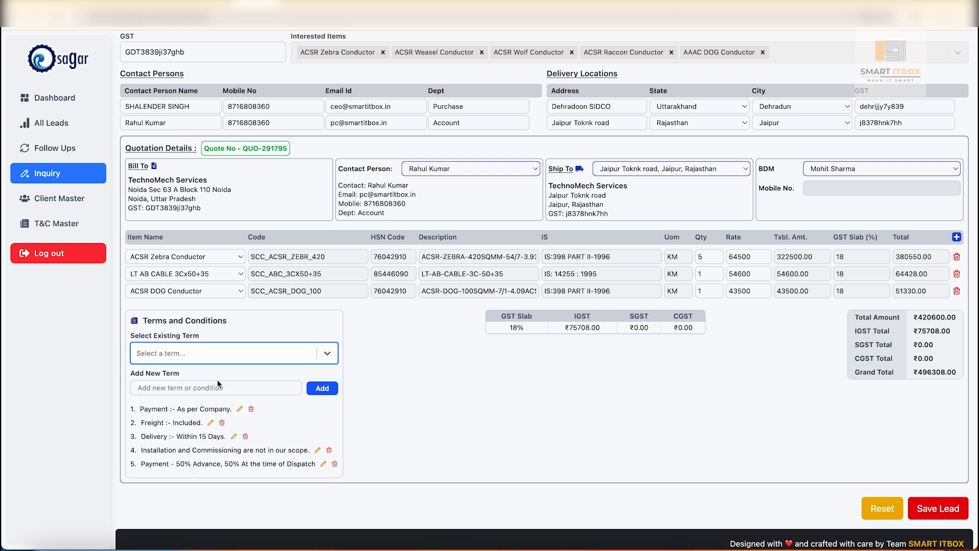
{"action": "left_click", "coordinate": [327, 354]}
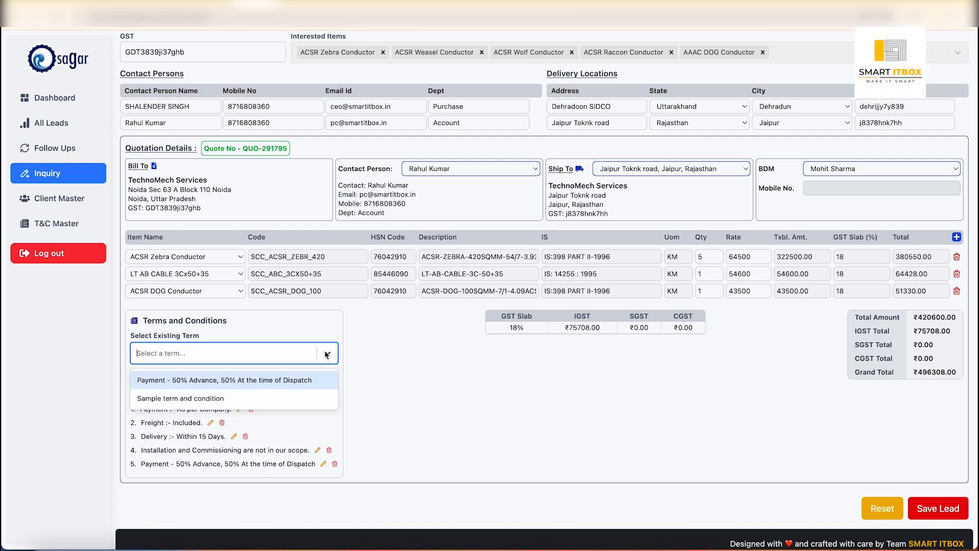
{"action": "left_click", "coordinate": [219, 399]}
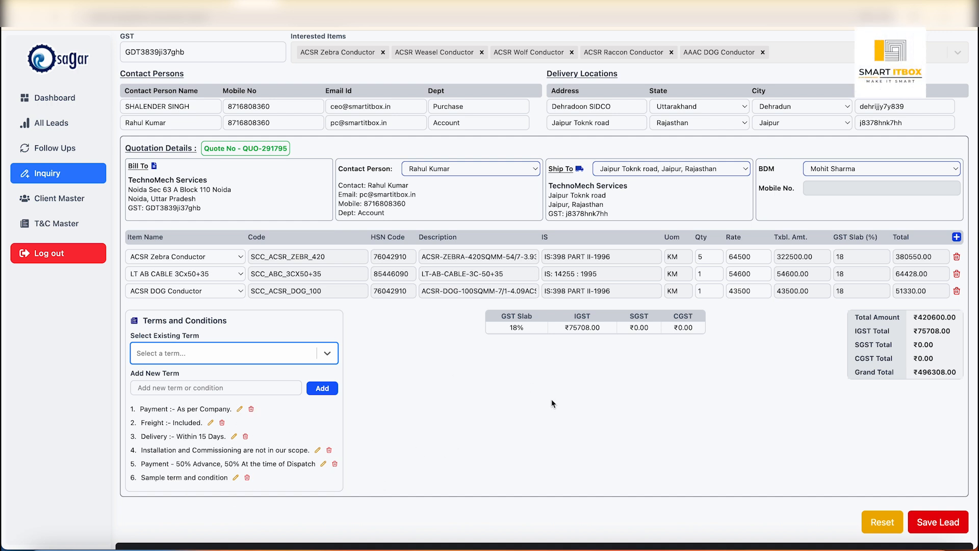
- Save the inquiry as a lead, and display the details of the TechnoMech Services lead among all leads
{"action": "scroll", "coordinate": [693, 426], "scroll_direction": "down", "scroll_amount": 1}
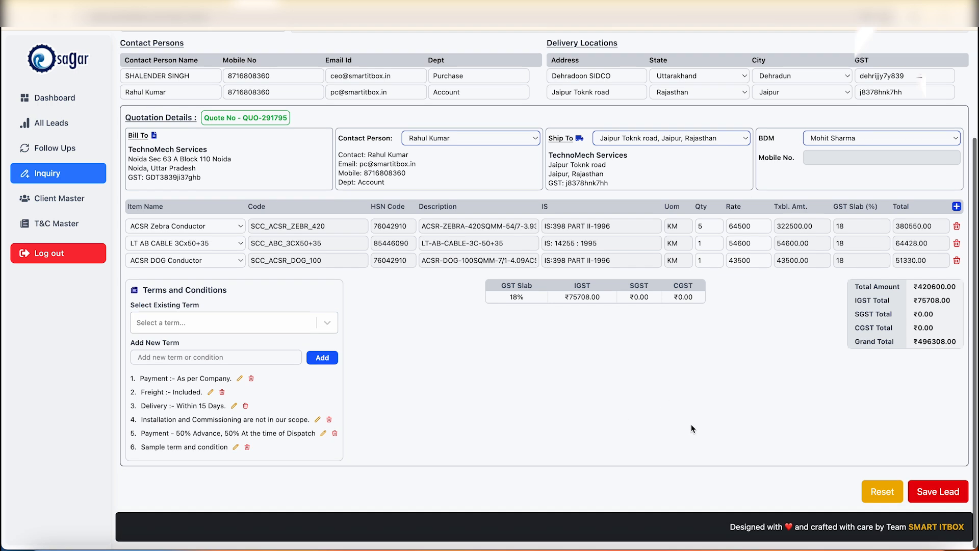
{"action": "scroll", "coordinate": [692, 427], "scroll_direction": "up", "scroll_amount": 3}
{"action": "scroll", "coordinate": [691, 425], "scroll_direction": "down", "scroll_amount": 3}
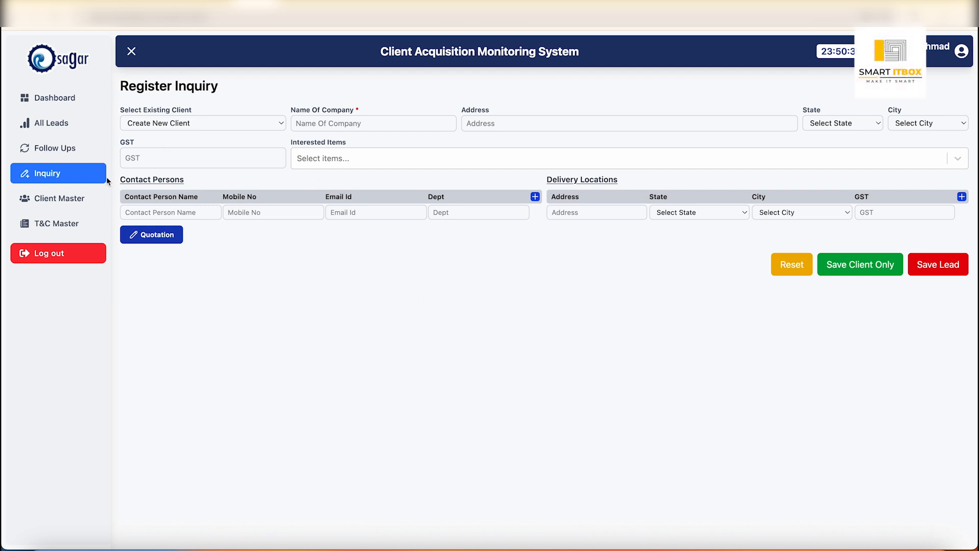
{"action": "left_click", "coordinate": [65, 125]}
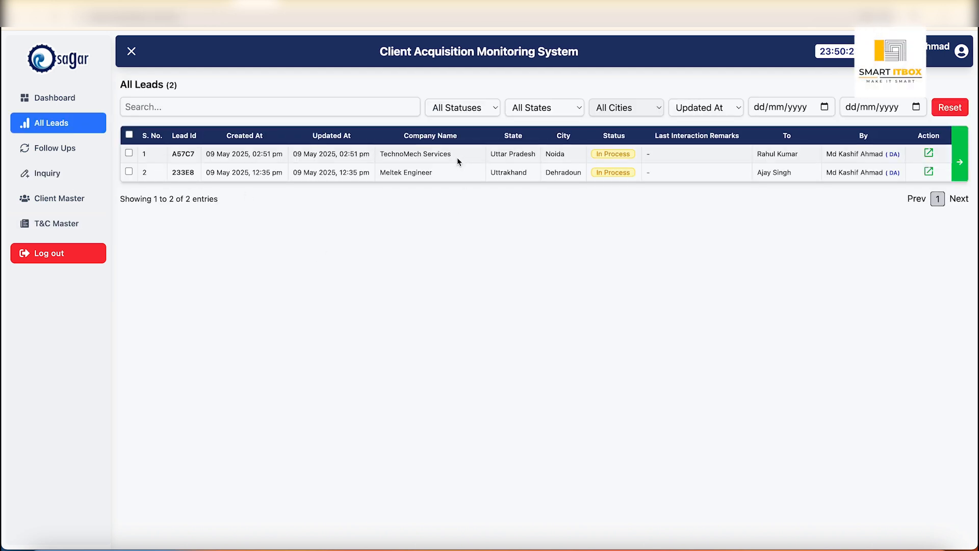
{"action": "left_click", "coordinate": [456, 154]}
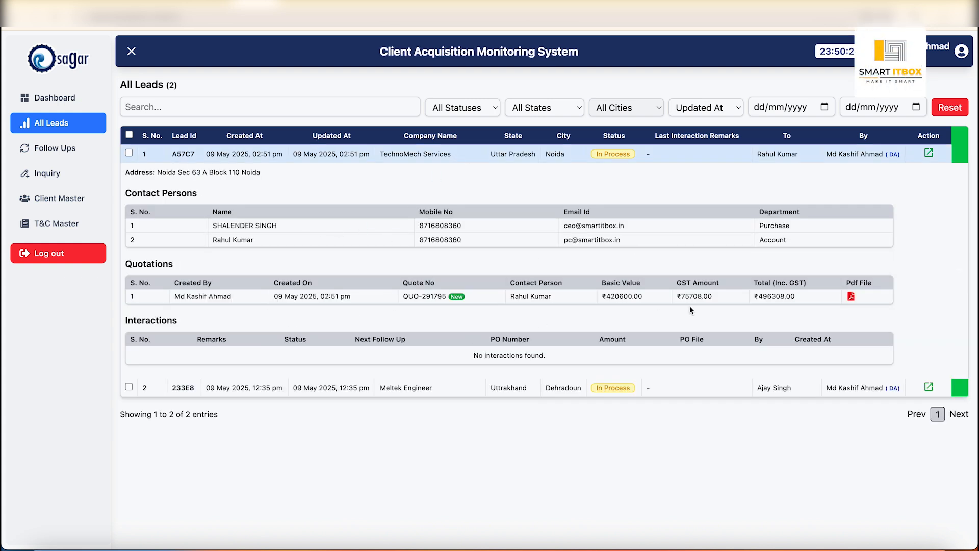
- Review both pages of the TechnoMech Services quotation PDF, including items, tax summary, bank details and terms, and return to the leads list
{"action": "left_click", "coordinate": [850, 297]}
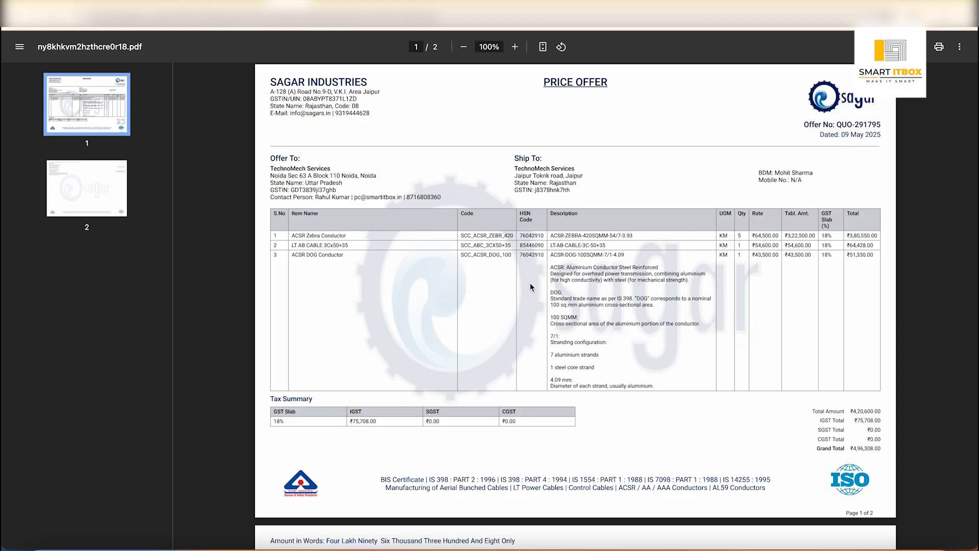
{"action": "scroll", "coordinate": [526, 306], "scroll_direction": "up", "scroll_amount": 3, "text": "ctrl"}
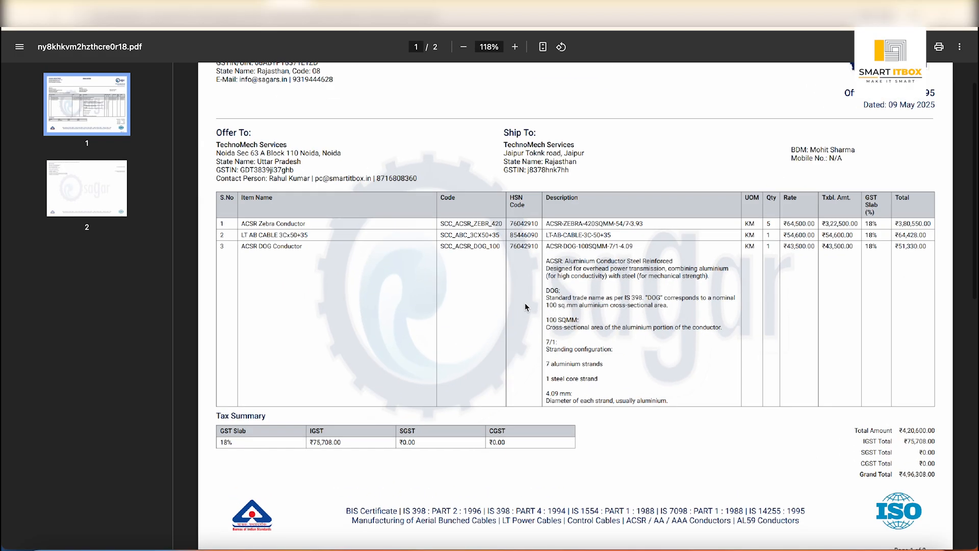
{"action": "scroll", "coordinate": [340, 237], "scroll_direction": "down", "scroll_amount": 1}
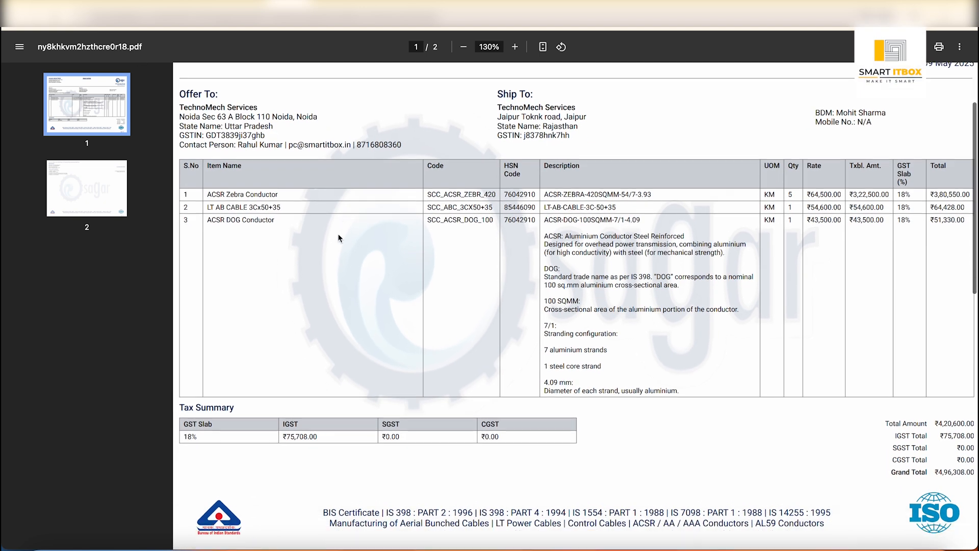
{"action": "scroll", "coordinate": [339, 237], "scroll_direction": "up", "scroll_amount": 3}
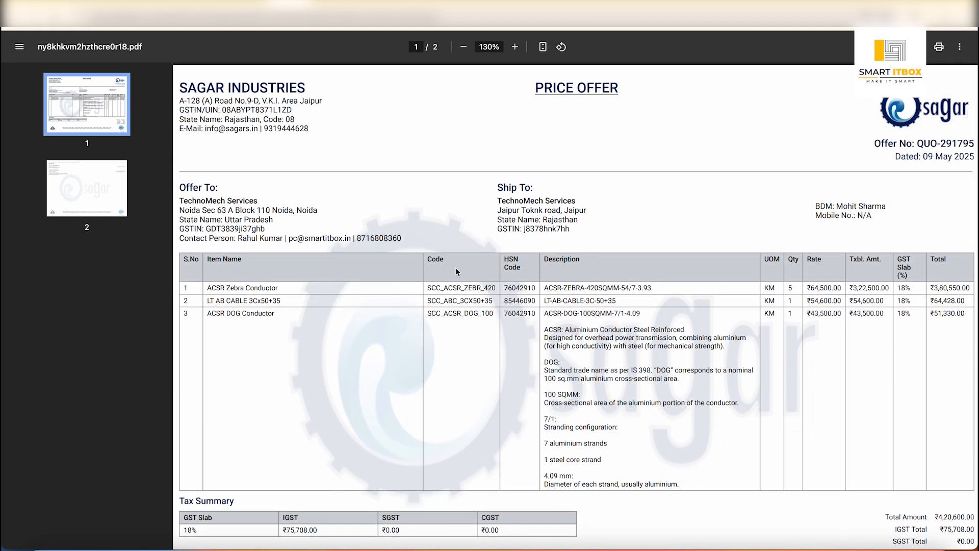
{"action": "scroll", "coordinate": [536, 288], "scroll_direction": "down", "scroll_amount": 1}
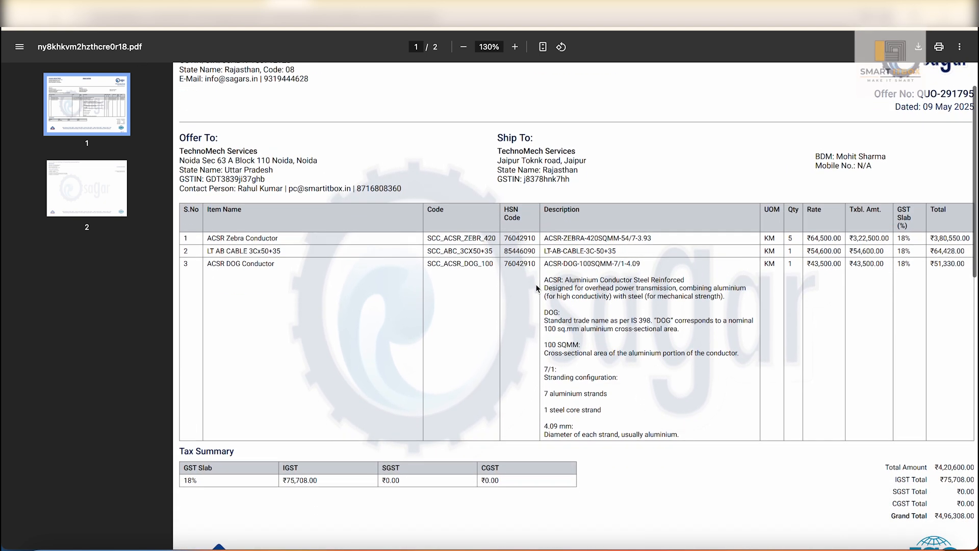
{"action": "scroll", "coordinate": [536, 288], "scroll_direction": "down", "scroll_amount": 3}
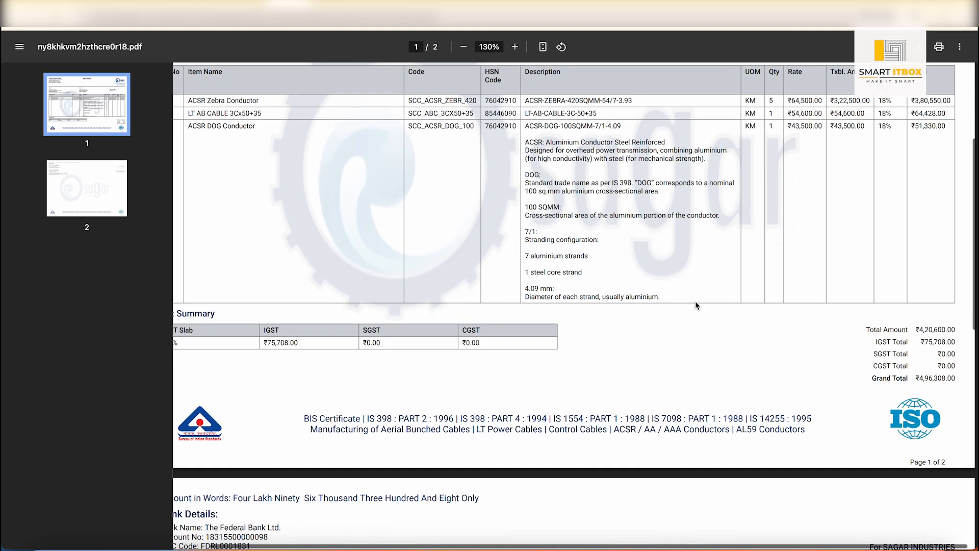
{"action": "scroll", "coordinate": [696, 302], "scroll_direction": "down", "scroll_amount": 3}
{"action": "scroll", "coordinate": [696, 302], "scroll_direction": "up", "scroll_amount": 5}
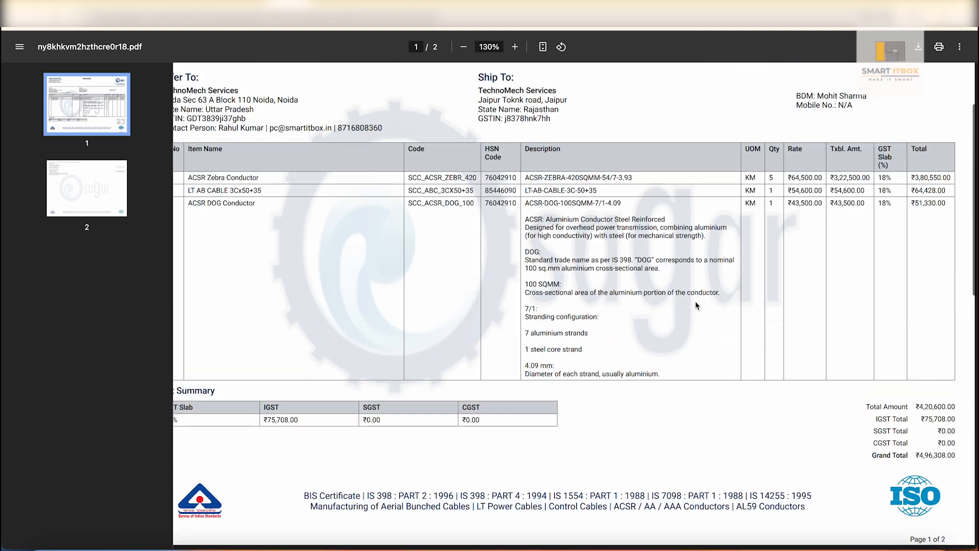
{"action": "scroll", "coordinate": [696, 305], "scroll_direction": "up", "scroll_amount": 1}
{"action": "scroll", "coordinate": [695, 305], "scroll_direction": "down", "scroll_amount": 5}
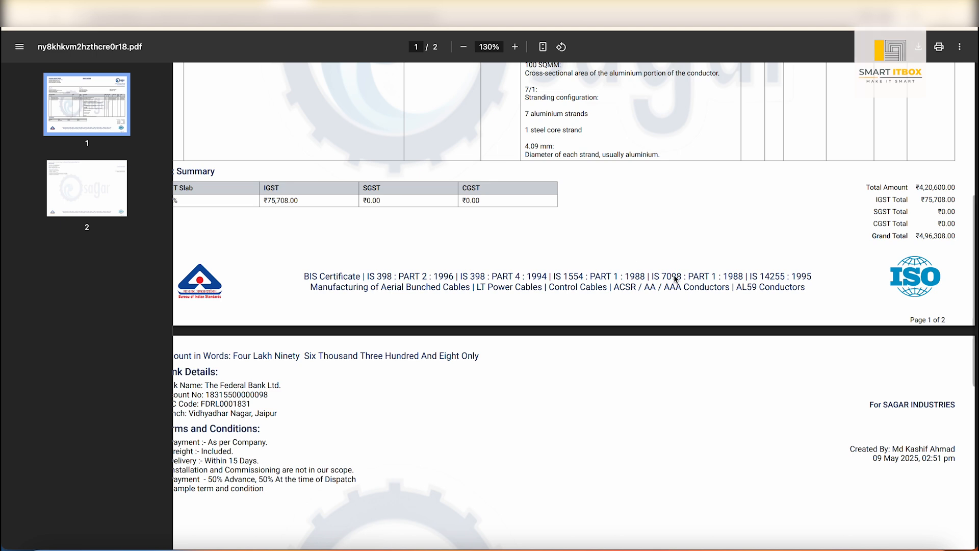
{"action": "scroll", "coordinate": [634, 247], "scroll_direction": "left", "scroll_amount": 1}
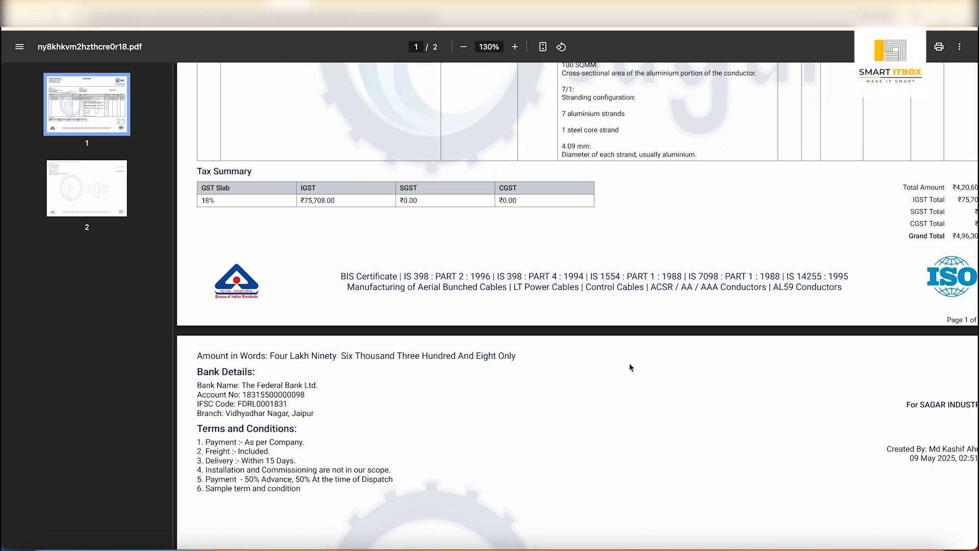
{"action": "scroll", "coordinate": [629, 363], "scroll_direction": "up", "scroll_amount": 5}
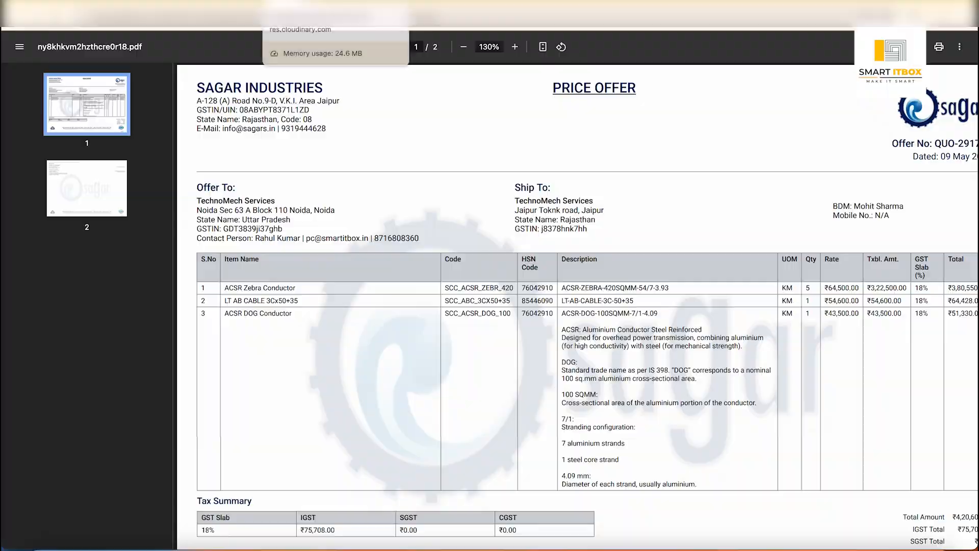
{"action": "left_click", "coordinate": [306, 4]}
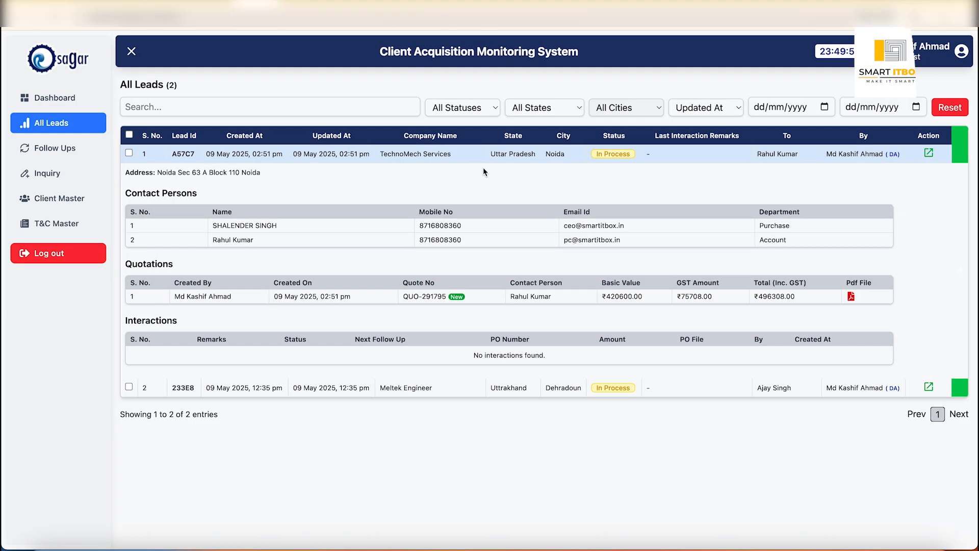
- Reveal the additional columns of the leads table and open the detail page of the TechnoMech Services lead
{"action": "left_click", "coordinate": [963, 156]}
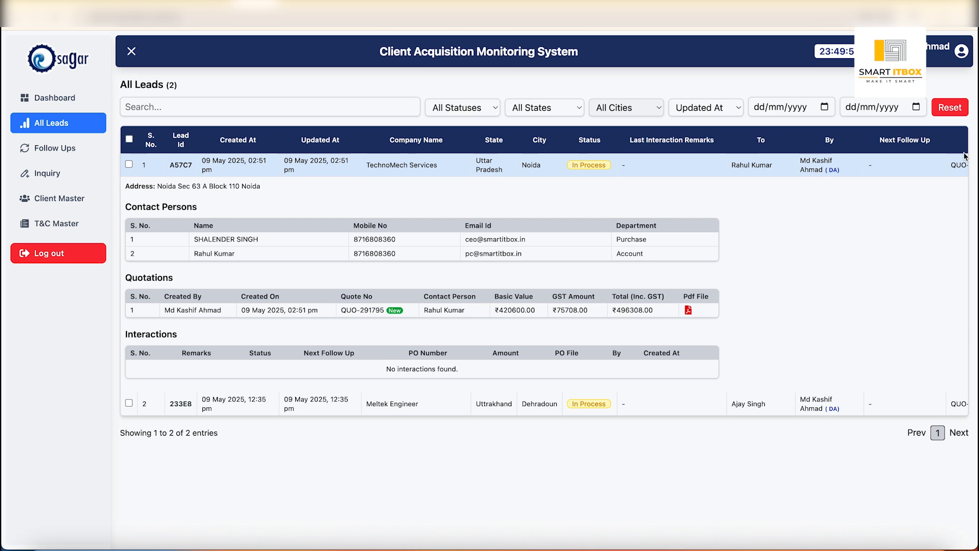
{"action": "scroll", "coordinate": [876, 239], "scroll_direction": "right", "scroll_amount": 5}
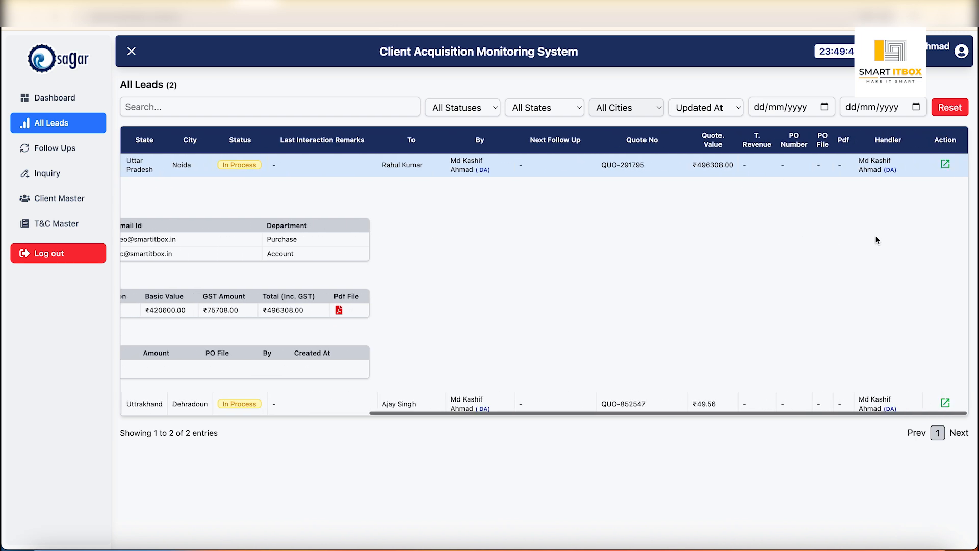
{"action": "left_click", "coordinate": [945, 165]}
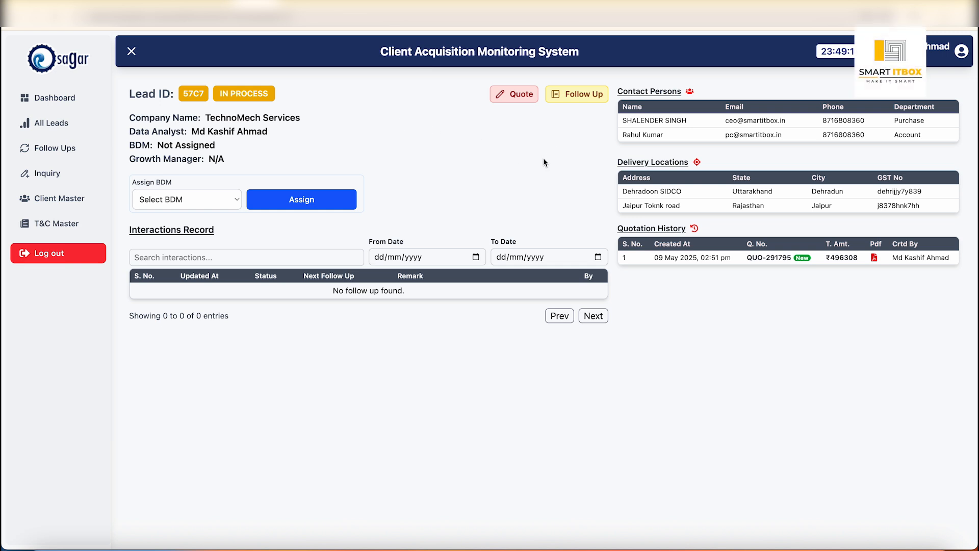
- Start a follow-up for the lead with status In-Process and the discussion "Client Said Just give me 2 days"
{"action": "left_click", "coordinate": [580, 97]}
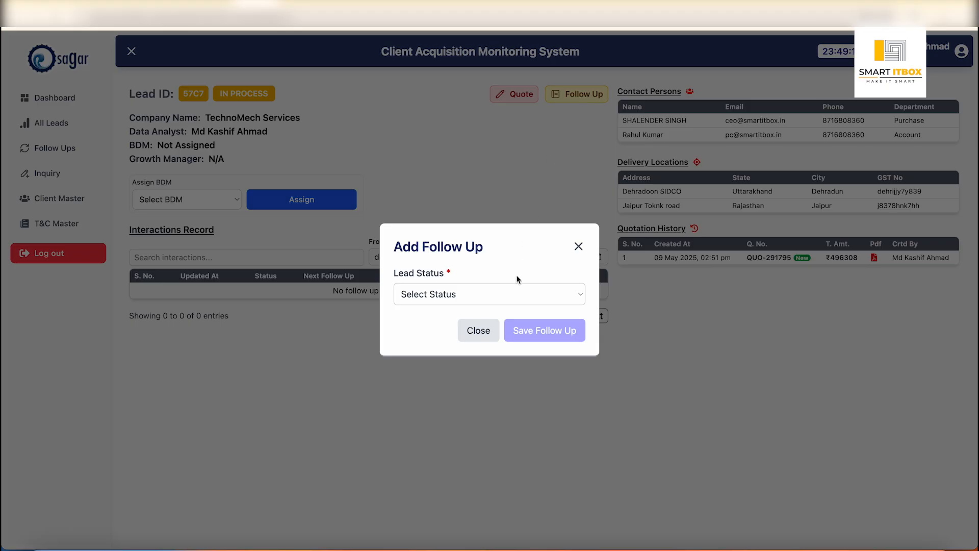
{"action": "left_click", "coordinate": [503, 295]}
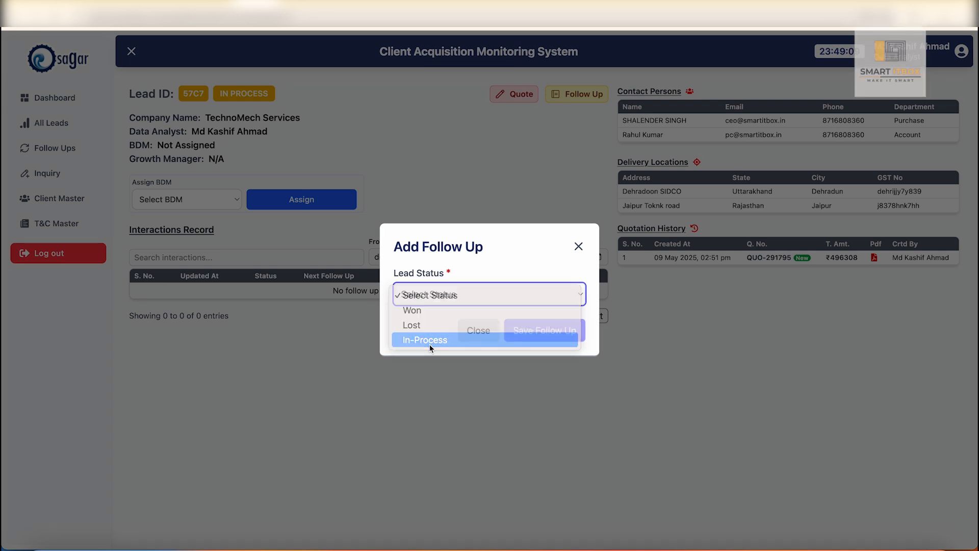
{"action": "left_click", "coordinate": [429, 341]}
{"action": "left_click", "coordinate": [478, 262]}
{"action": "type", "text": "CLien"}
{"action": "key", "text": "BackSpace"}
{"action": "key", "text": "BackSpace"}
{"action": "key", "text": "BackSpace"}
{"action": "key", "text": "BackSpace"}
{"action": "key", "text": "BackSpace"}
{"action": "type", "text": "Client Said "}
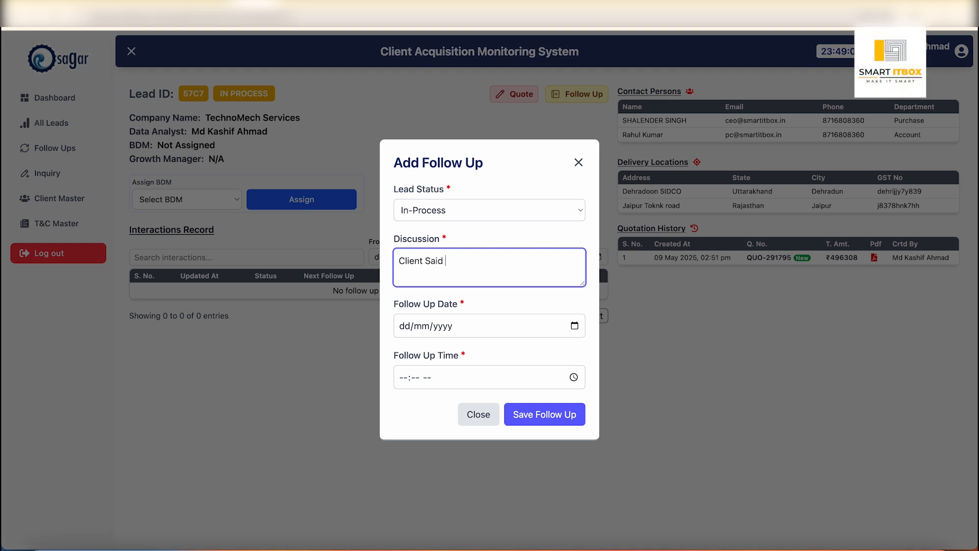
{"action": "type", "text": "J"}
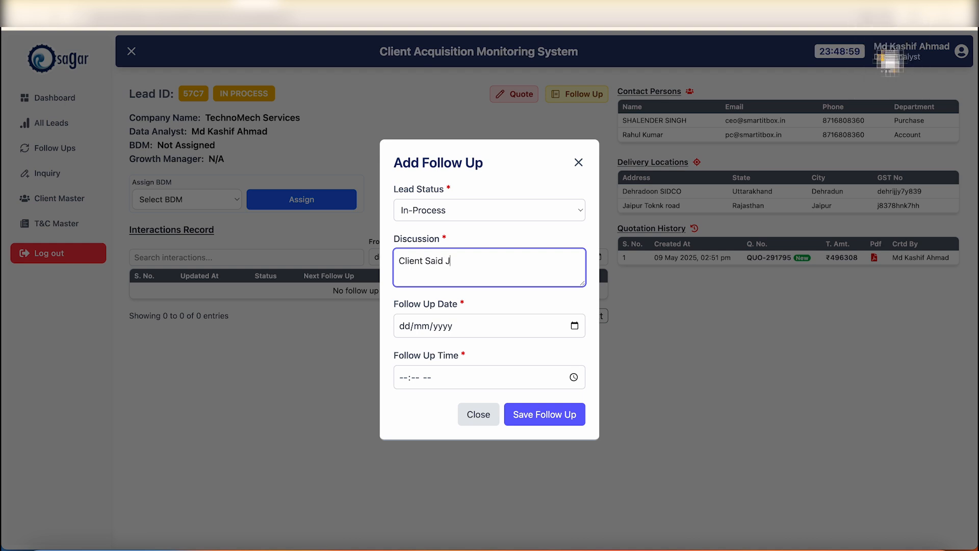
{"action": "type", "text": "ust give me"}
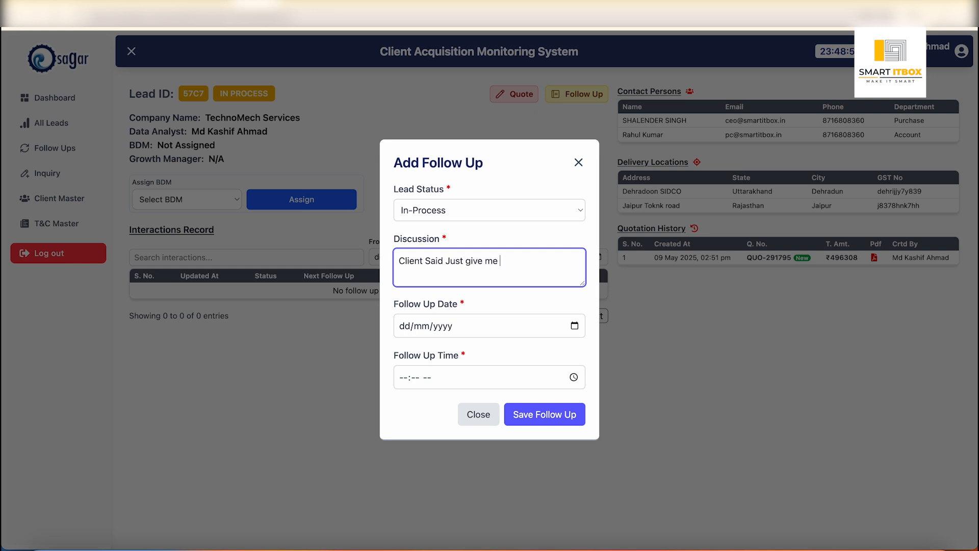
- Schedule the follow-up for 12/05/2025 at 11:00 AM and save it
{"action": "key", "text": "Tab"}
{"action": "key", "text": "space"}
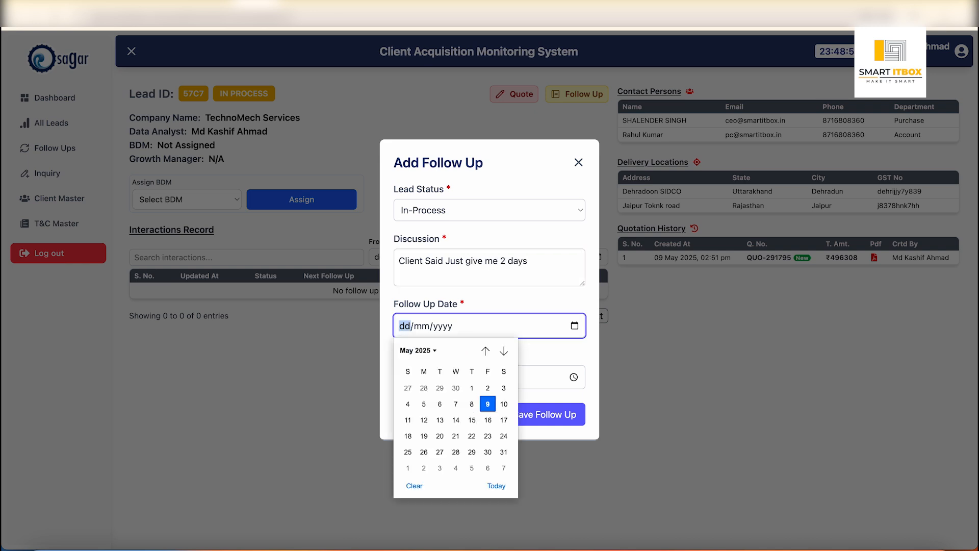
{"action": "left_click", "coordinate": [424, 420]}
{"action": "left_click", "coordinate": [403, 378]}
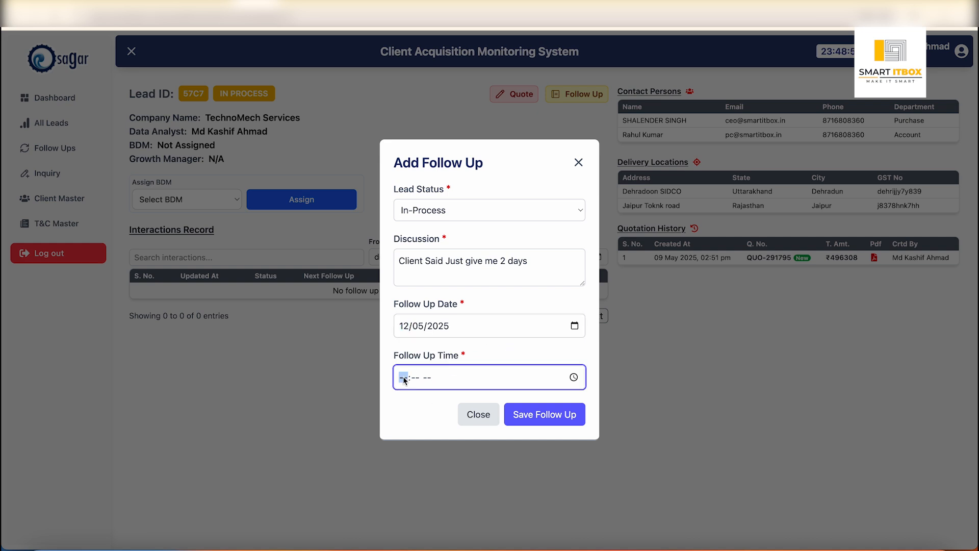
{"action": "type", "text": "11"}
{"action": "key", "text": "Tab"}
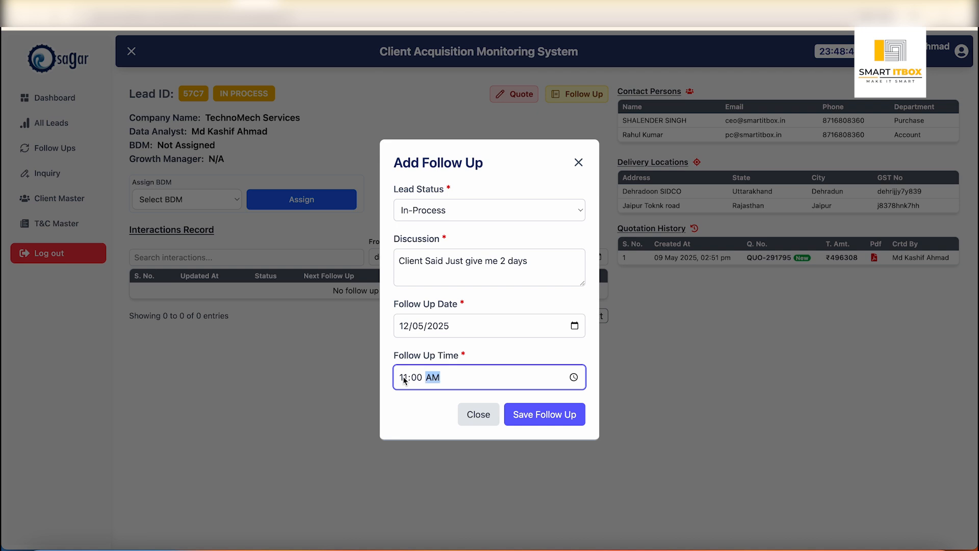
{"action": "left_click", "coordinate": [540, 416]}
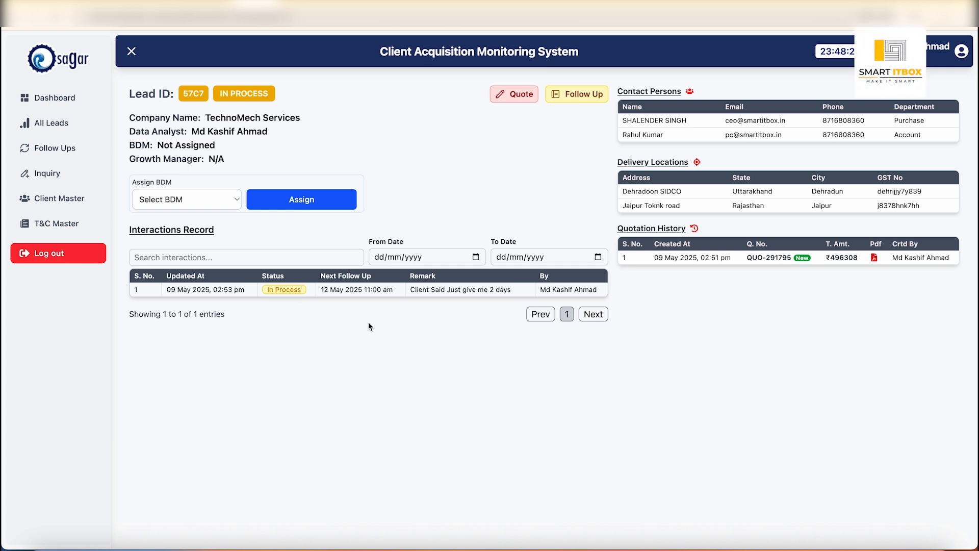
- Start another follow-up with status In-Process, the discussion "Sham Ko baat Krta hon" and the date 09/05/2025
{"action": "left_click", "coordinate": [577, 97]}
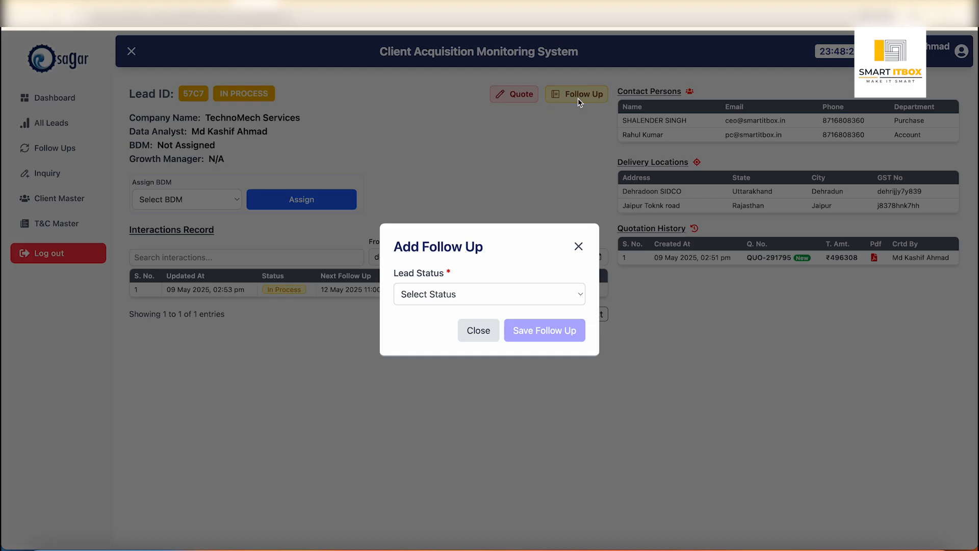
{"action": "left_click", "coordinate": [486, 290]}
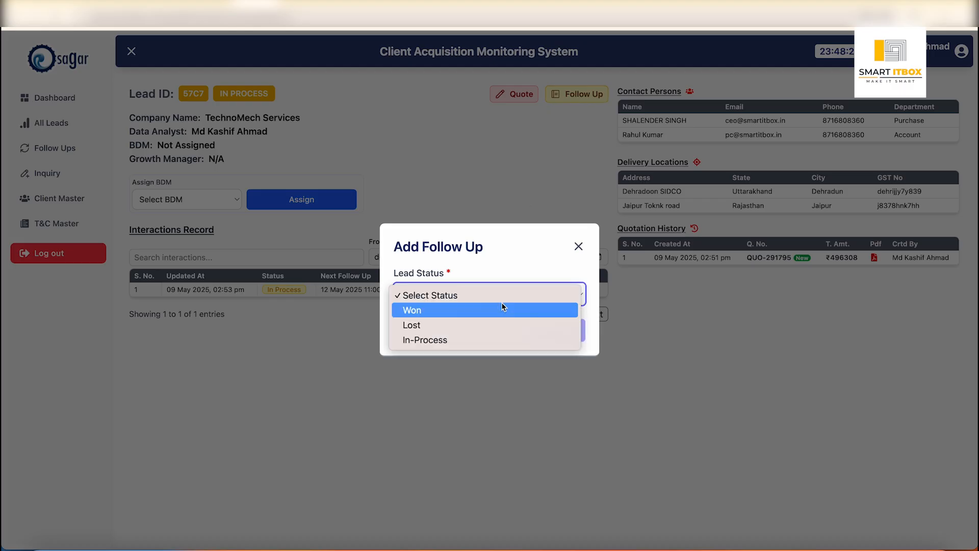
{"action": "left_click", "coordinate": [430, 339]}
{"action": "left_click", "coordinate": [501, 266]}
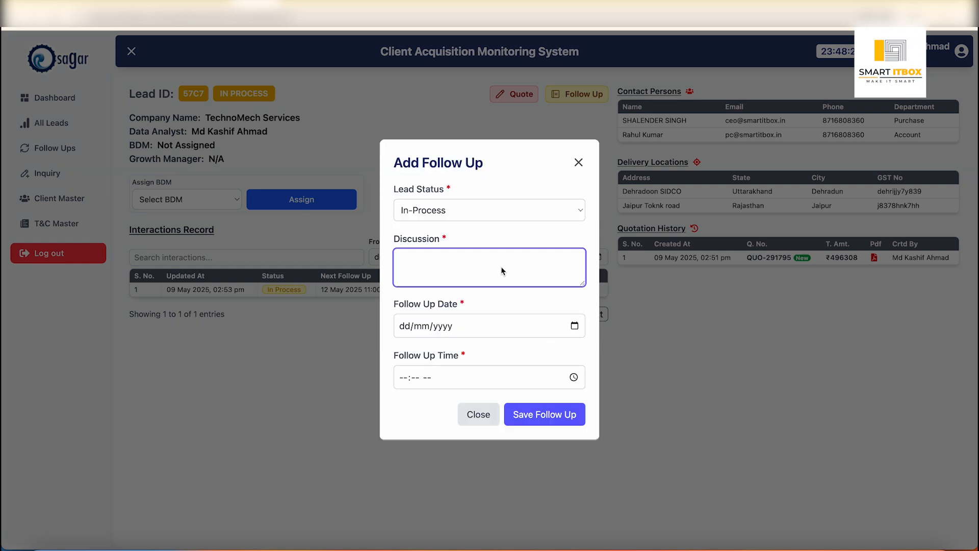
{"action": "type", "text": "Sham Ko b"}
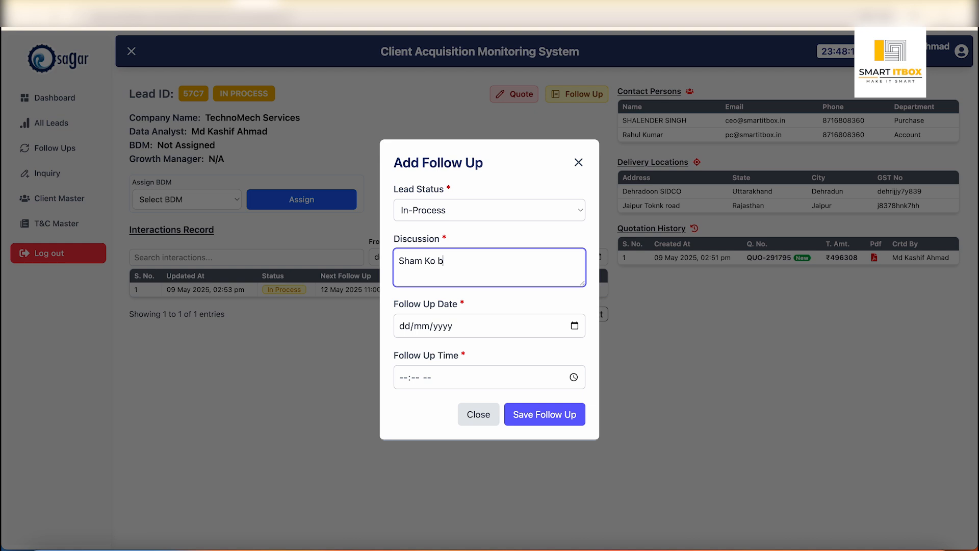
{"action": "type", "text": "aat Krta hon"}
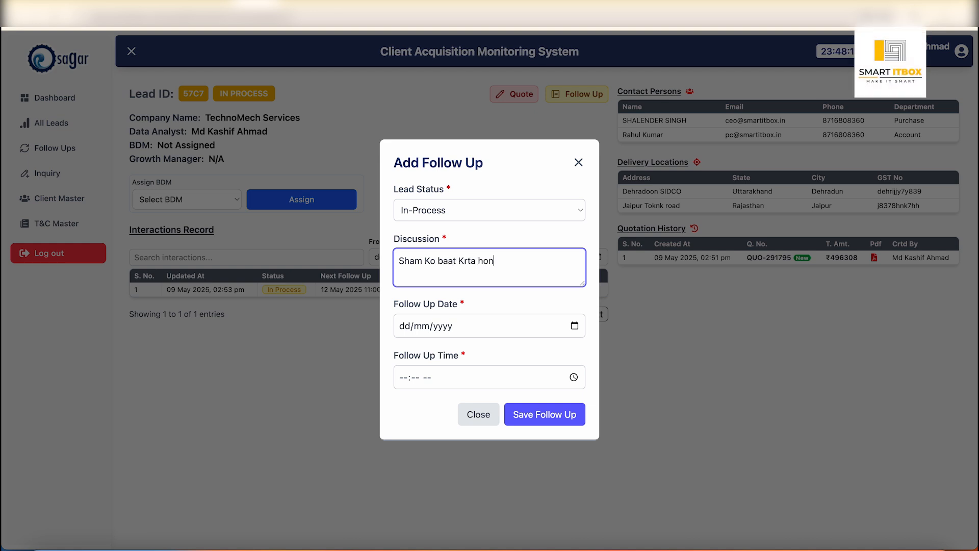
{"action": "key", "text": "Tab"}
{"action": "key", "text": "space"}
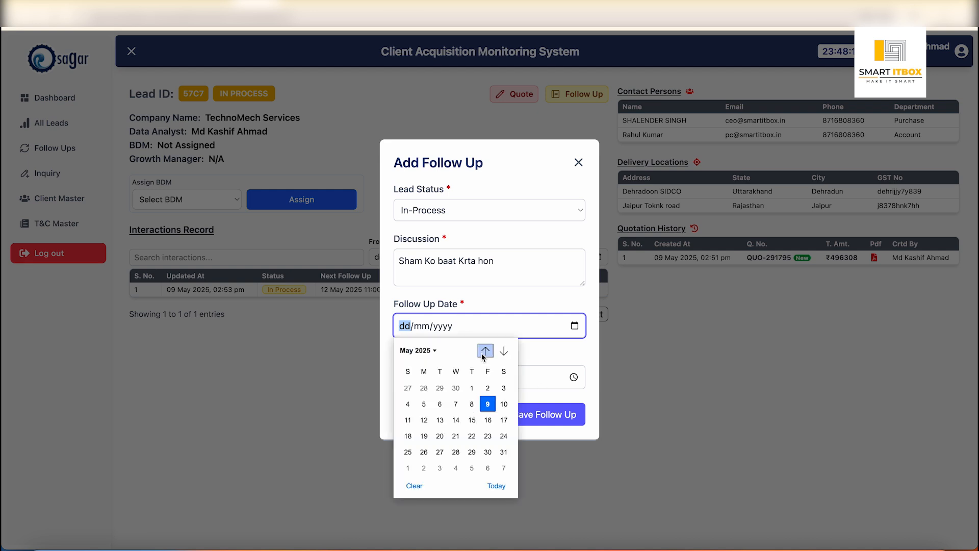
{"action": "left_click", "coordinate": [488, 404]}
{"action": "left_click", "coordinate": [403, 380]}
{"action": "type", "text": "15"}
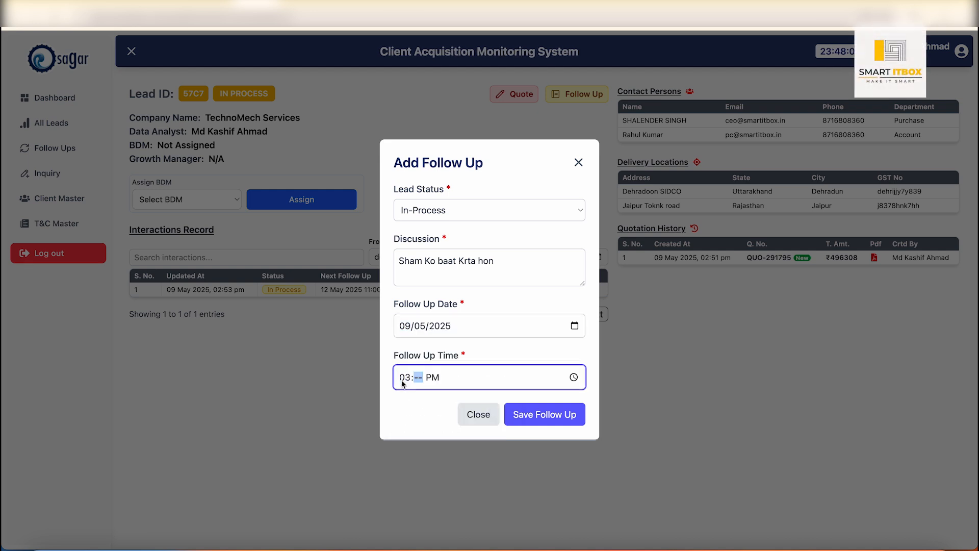
{"action": "left_click", "coordinate": [403, 383]}
{"action": "type", "text": "13"}
{"action": "left_click", "coordinate": [404, 380]}
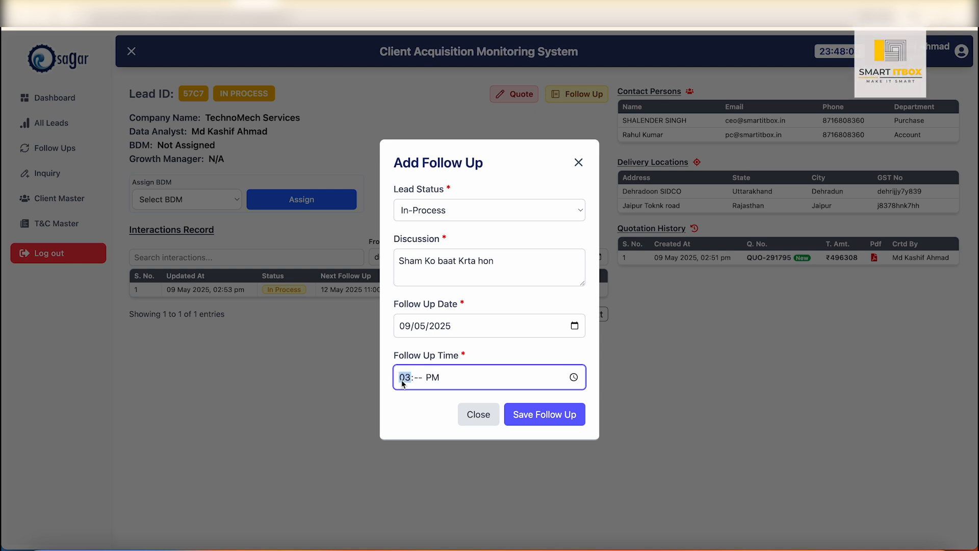
- Set the follow-up time to 05:54 PM and save the follow-up
{"action": "left_click", "coordinate": [574, 377]}
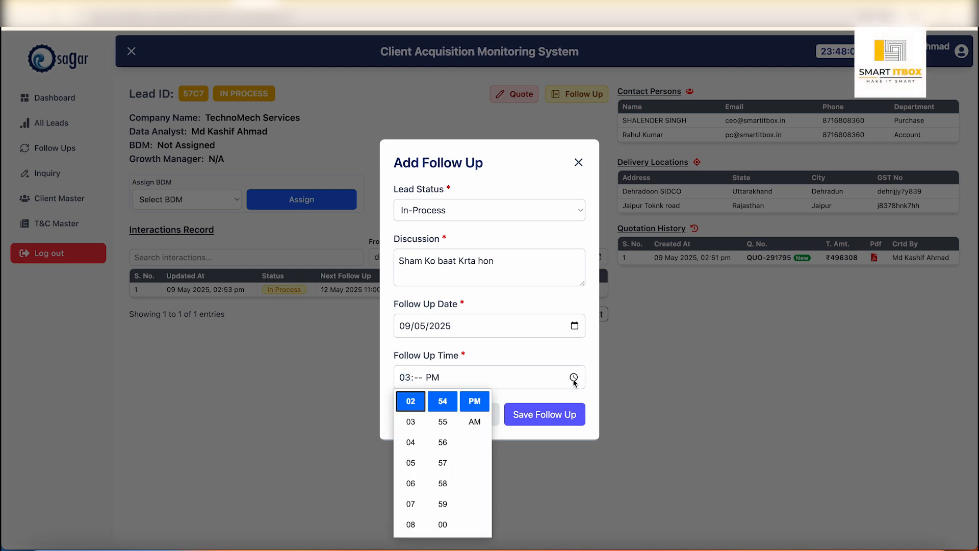
{"action": "scroll", "coordinate": [408, 503], "scroll_direction": "down", "scroll_amount": 3}
{"action": "scroll", "coordinate": [408, 500], "scroll_direction": "up", "scroll_amount": 3}
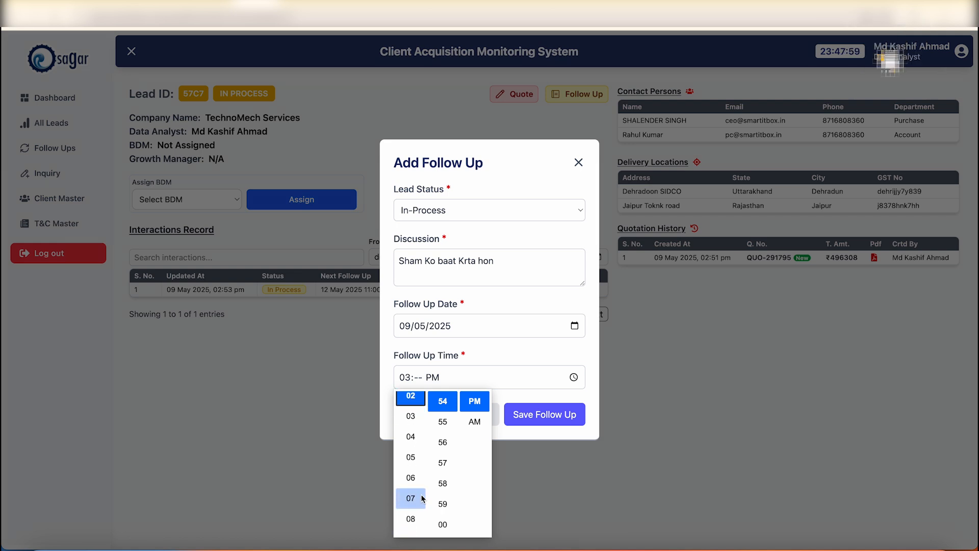
{"action": "scroll", "coordinate": [414, 440], "scroll_direction": "up", "scroll_amount": 2}
{"action": "scroll", "coordinate": [415, 440], "scroll_direction": "down", "scroll_amount": 5}
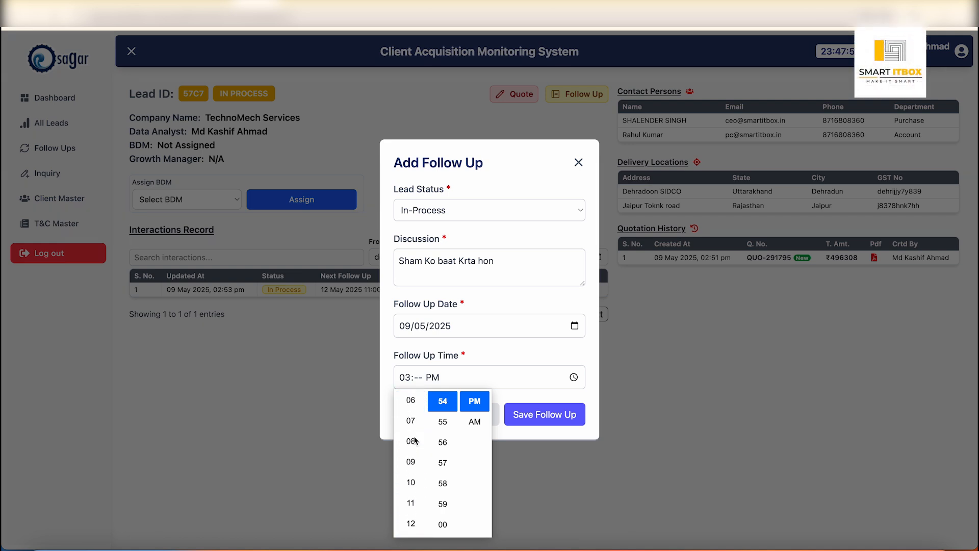
{"action": "scroll", "coordinate": [416, 440], "scroll_direction": "up", "scroll_amount": 1}
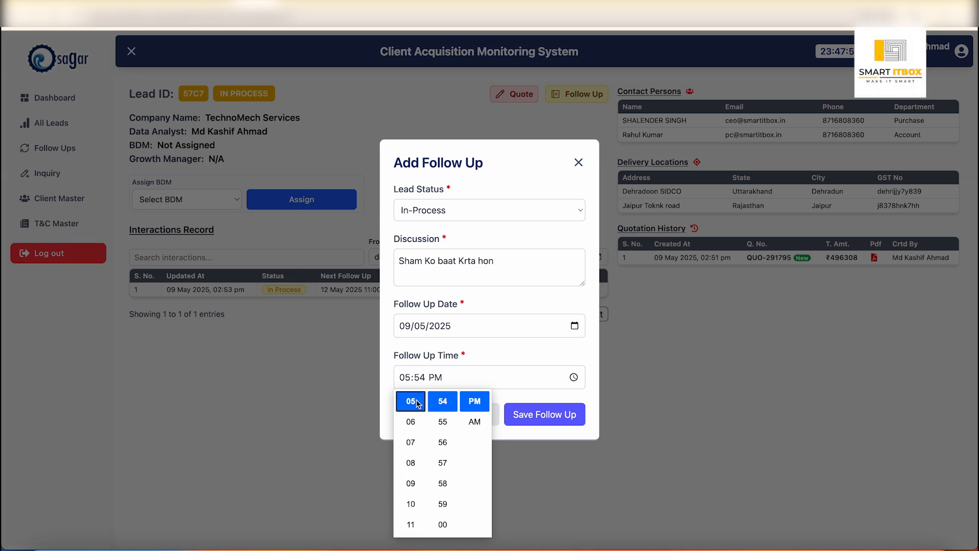
{"action": "left_click", "coordinate": [546, 422]}
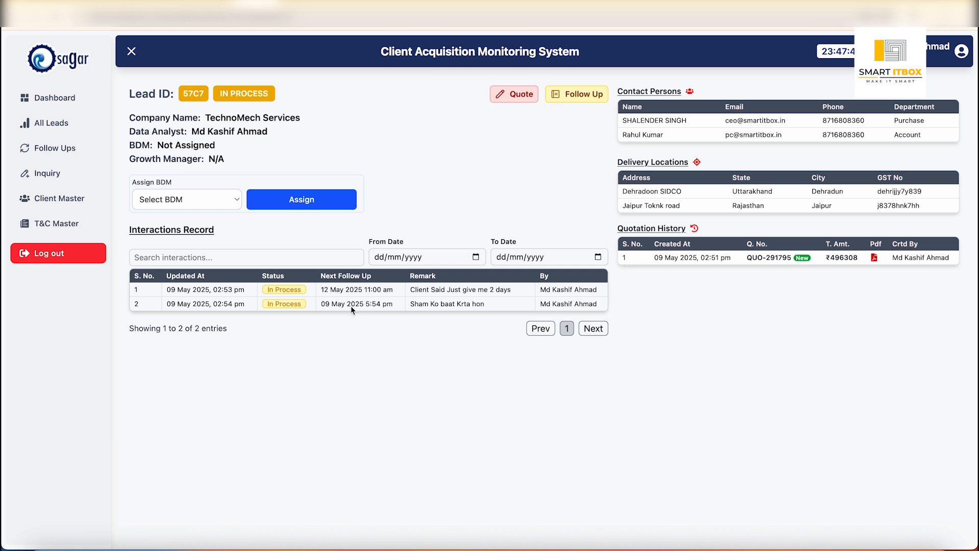
- Open the TechnoMech Services lead from today's follow-ups and bring up its quotation for editing
{"action": "left_click", "coordinate": [65, 149]}
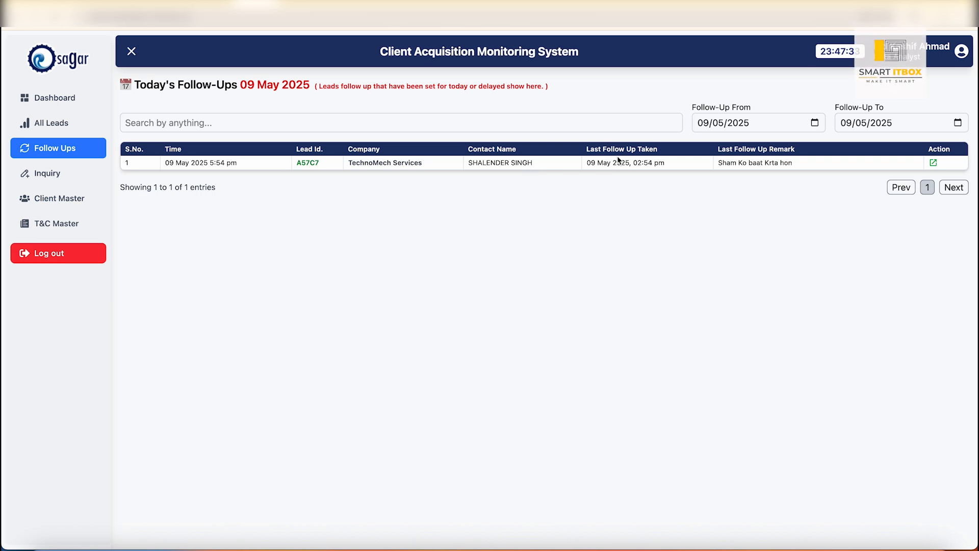
{"action": "left_click", "coordinate": [934, 163]}
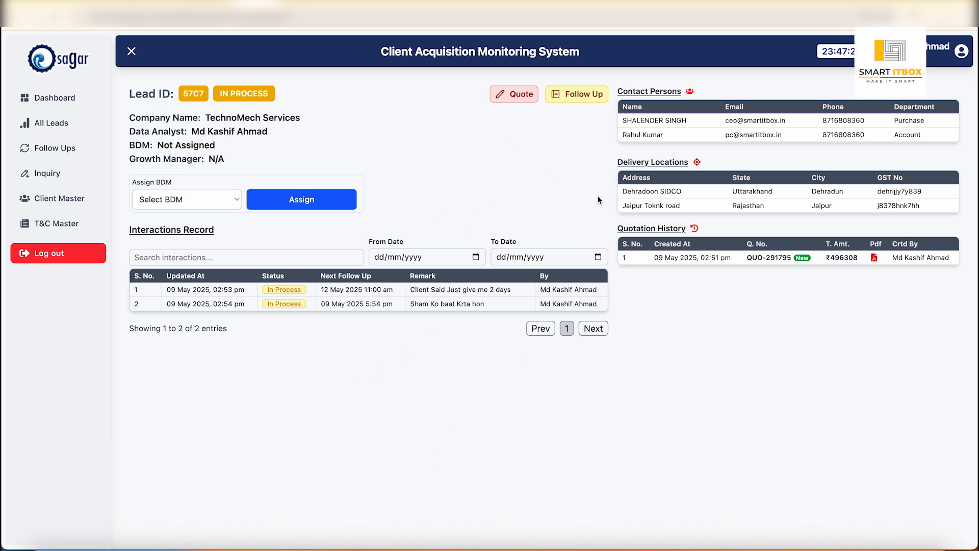
{"action": "left_click", "coordinate": [513, 98]}
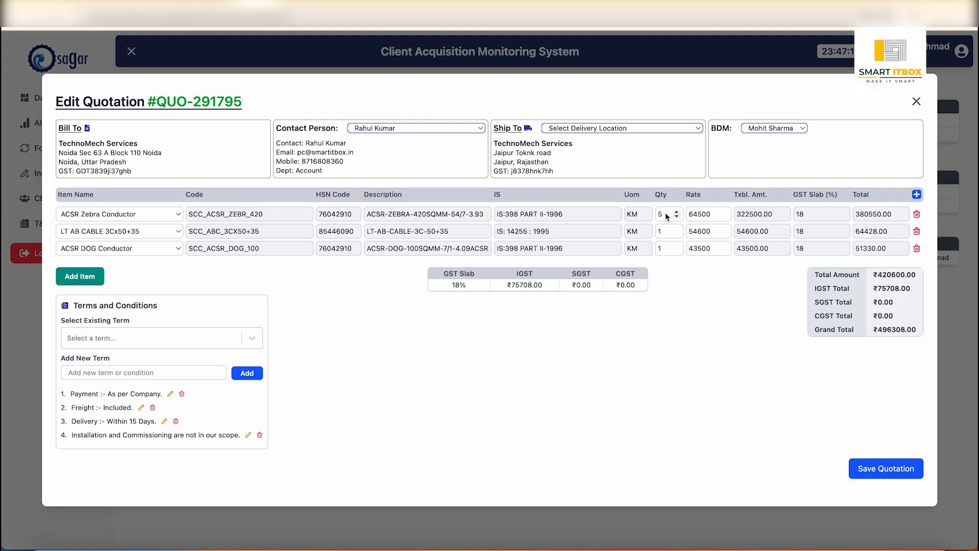
- Set the ACSR Zebra Conductor's quantity to 4 and its rate to 60500, and save the quotation
{"action": "key", "text": "BackSpace"}
{"action": "type", "text": "4"}
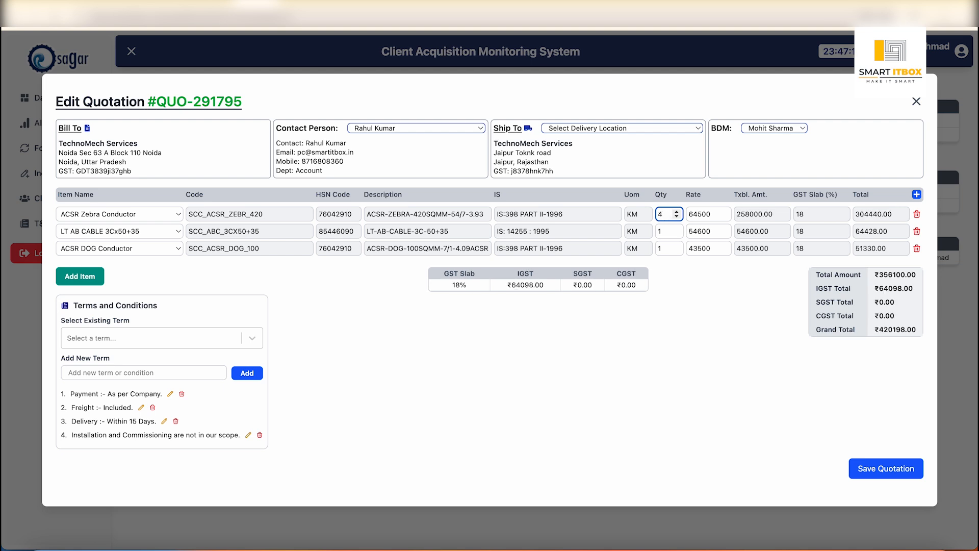
{"action": "left_click", "coordinate": [698, 214]}
{"action": "key", "text": "BackSpace"}
{"action": "type", "text": "0"}
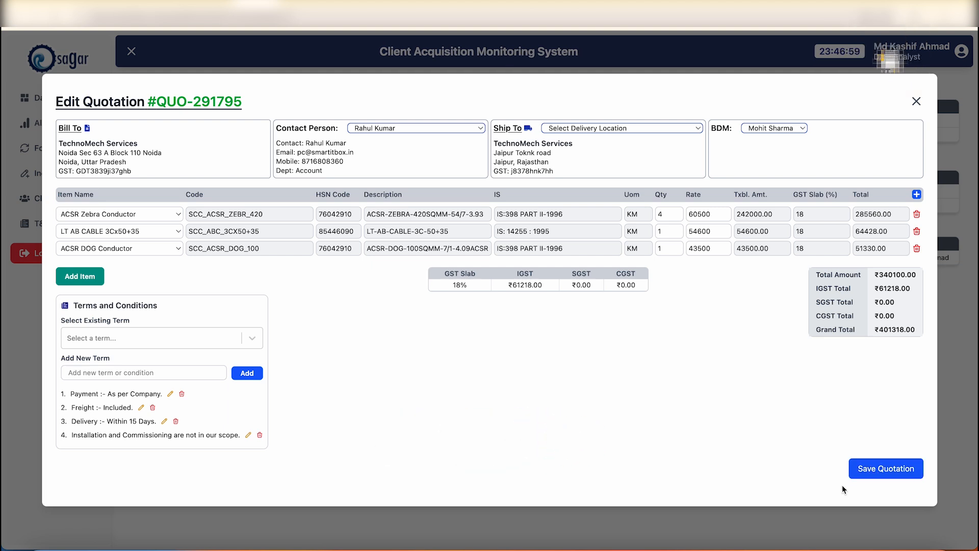
{"action": "left_click", "coordinate": [882, 472]}
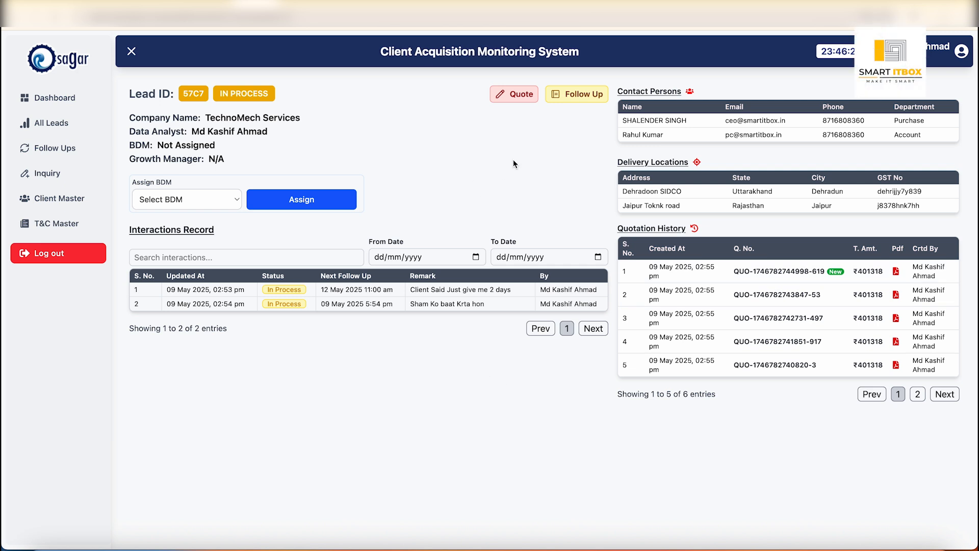
- Start a new follow-up for the lead with status In-Process and the discussion "Need to call on 13th may"
{"action": "left_click", "coordinate": [572, 96]}
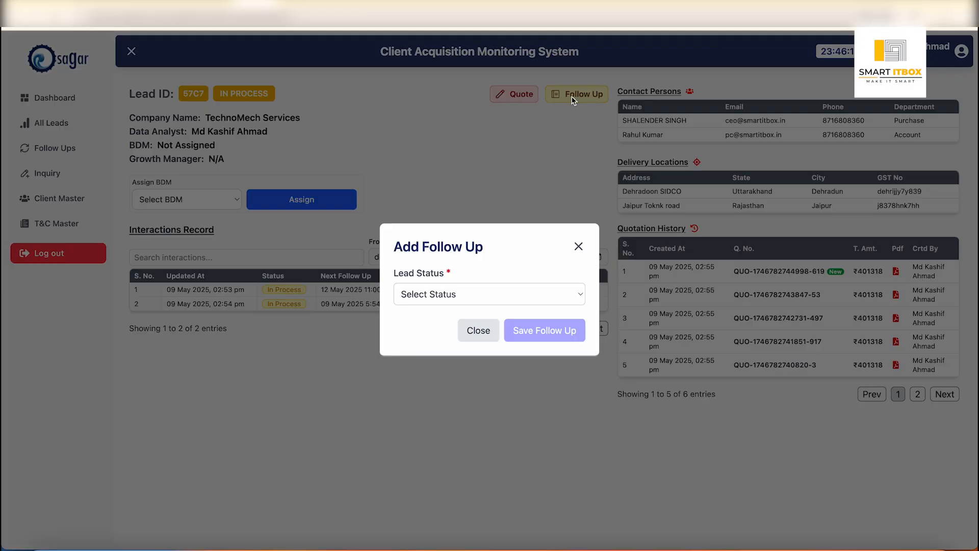
{"action": "left_click", "coordinate": [494, 299]}
{"action": "left_click", "coordinate": [442, 338]}
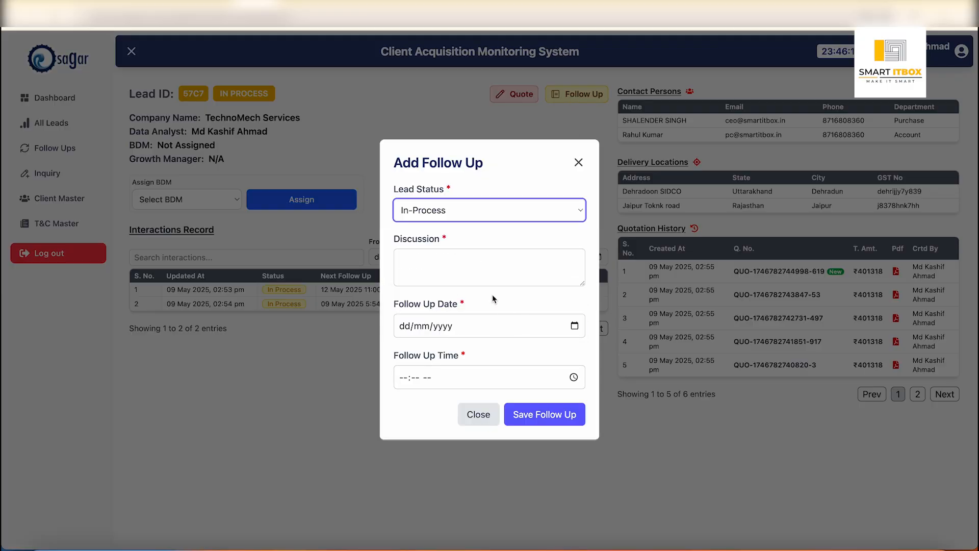
{"action": "left_click", "coordinate": [461, 268]}
{"action": "type", "text": "Need"}
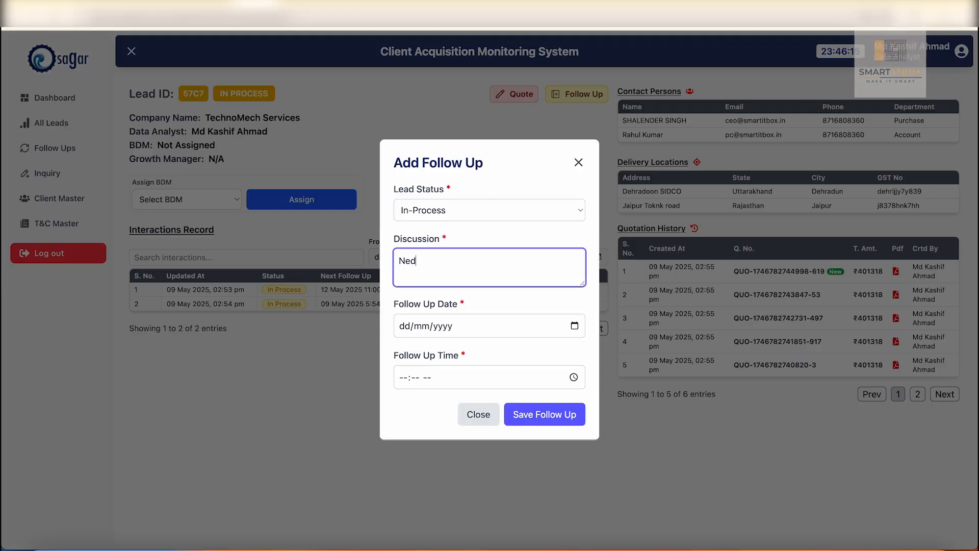
{"action": "type", "text": " to"}
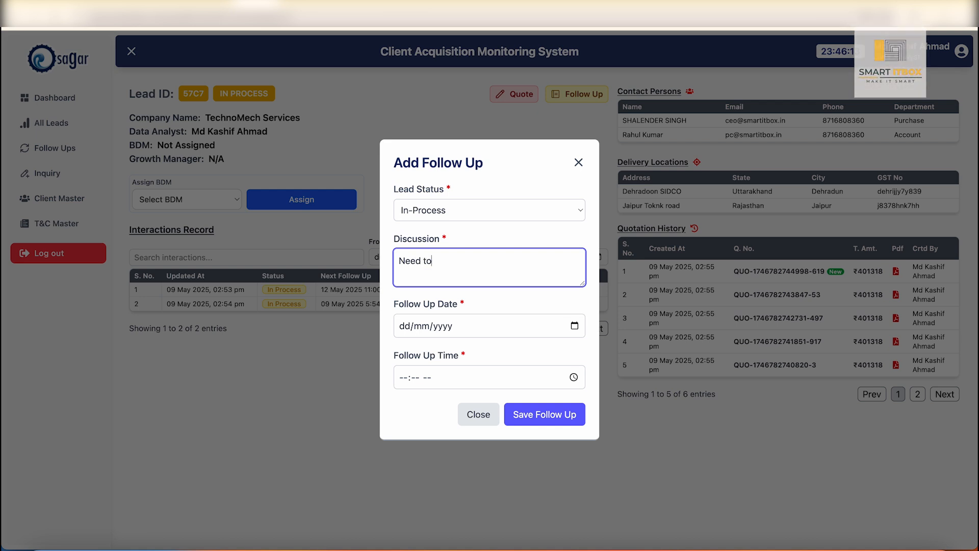
{"action": "type", "text": " call on 13th may"}
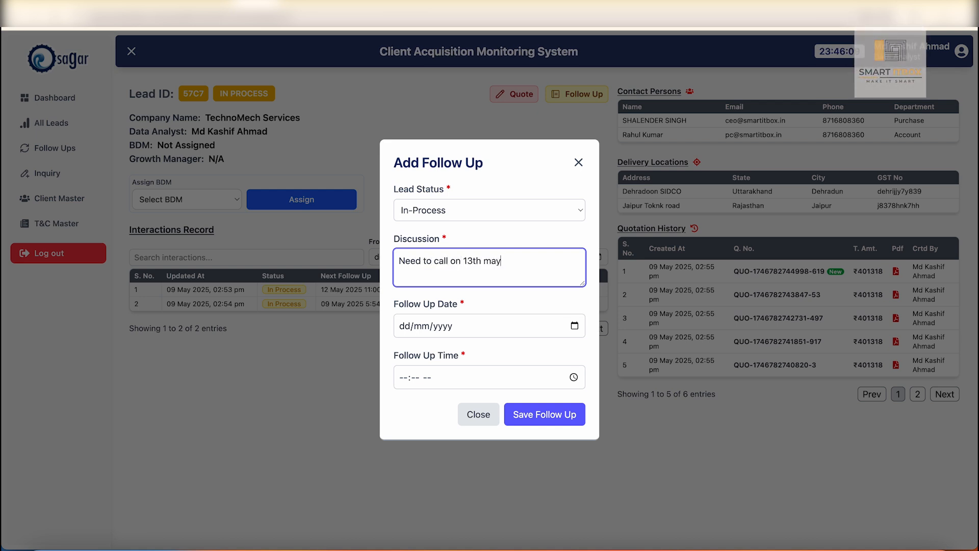
- Schedule the follow-up for 13/05/2025 at 11:00 AM and save it
{"action": "left_click", "coordinate": [413, 326]}
{"action": "type", "text": "13/mm/yyyy"}
{"action": "key", "text": "Tab"}
{"action": "key", "text": "shift+Tab"}
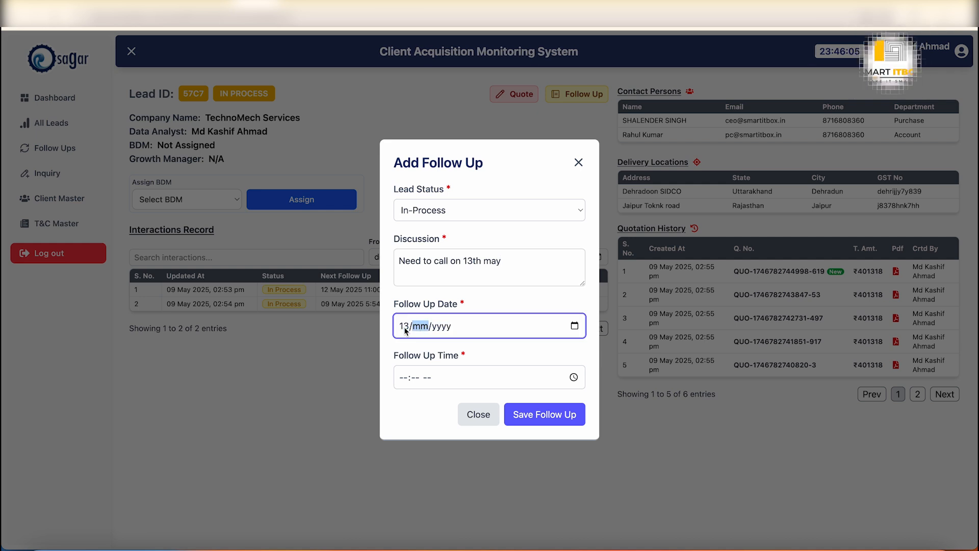
{"action": "type", "text": "05/2026"}
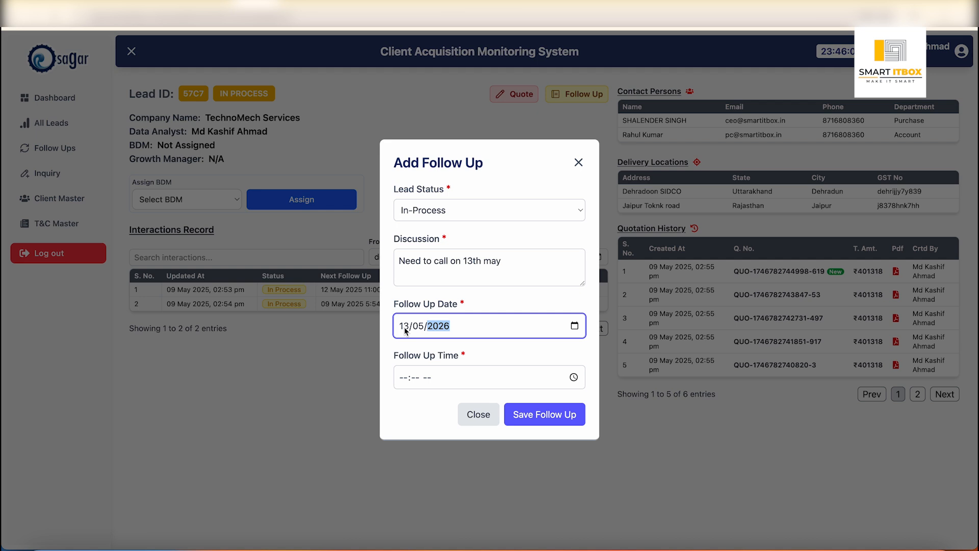
{"action": "type", "text": "202"}
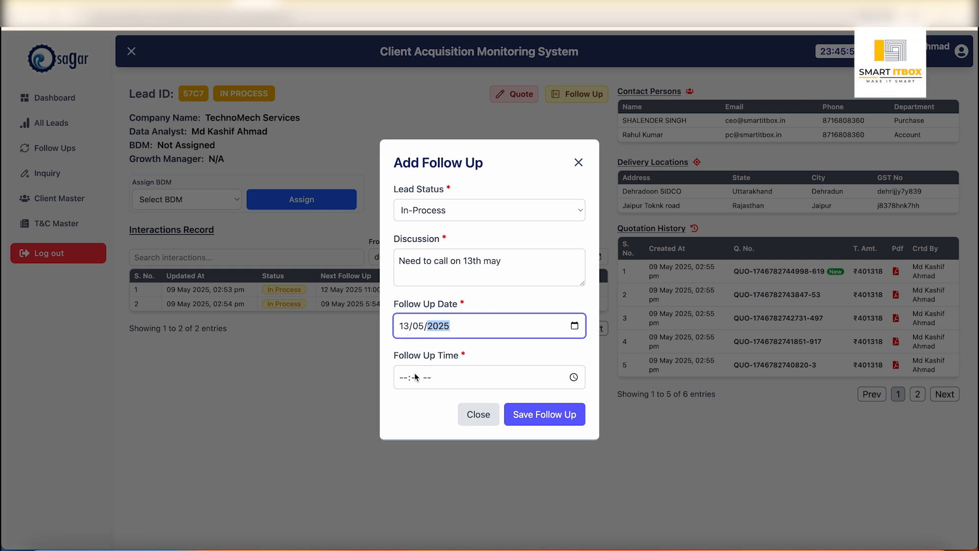
{"action": "left_click", "coordinate": [401, 386]}
{"action": "type", "text": "11"}
{"action": "key", "text": "Tab"}
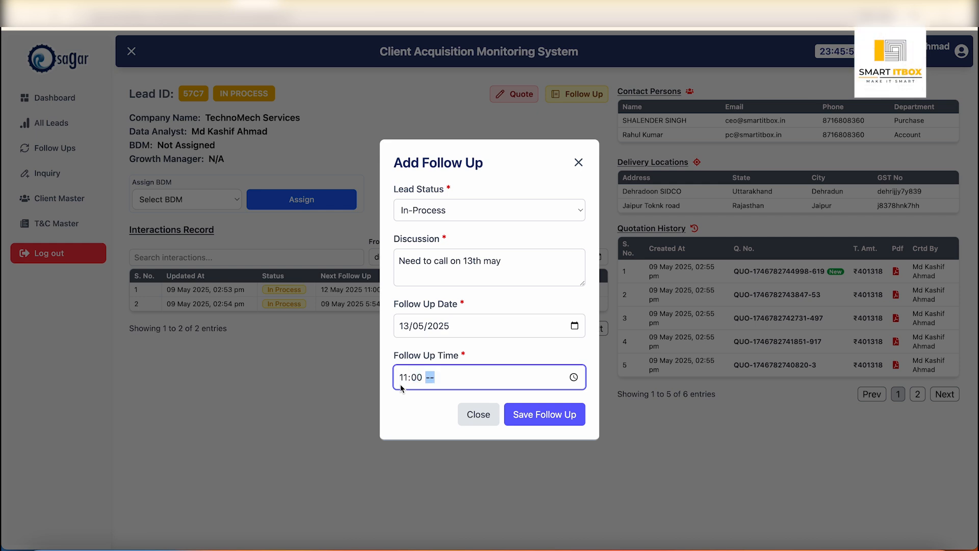
{"action": "left_click", "coordinate": [555, 408]}
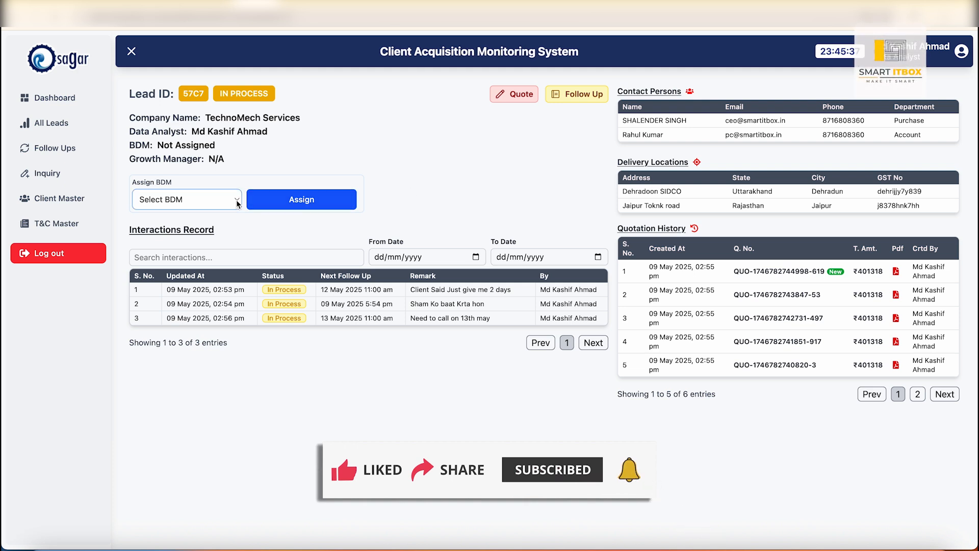
- Assign the TechnoMech Services lead to the first BDM in the list
{"action": "left_click", "coordinate": [203, 200]}
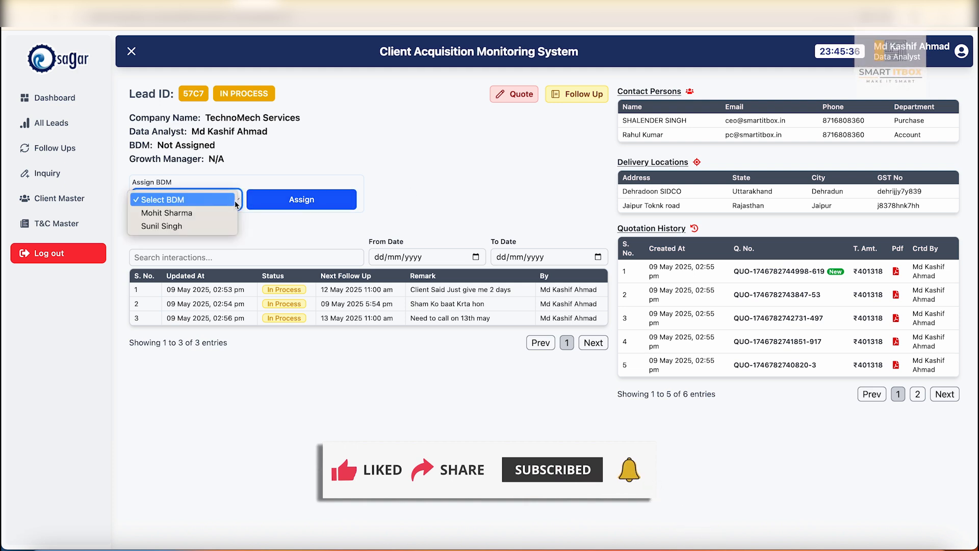
{"action": "left_click", "coordinate": [193, 216]}
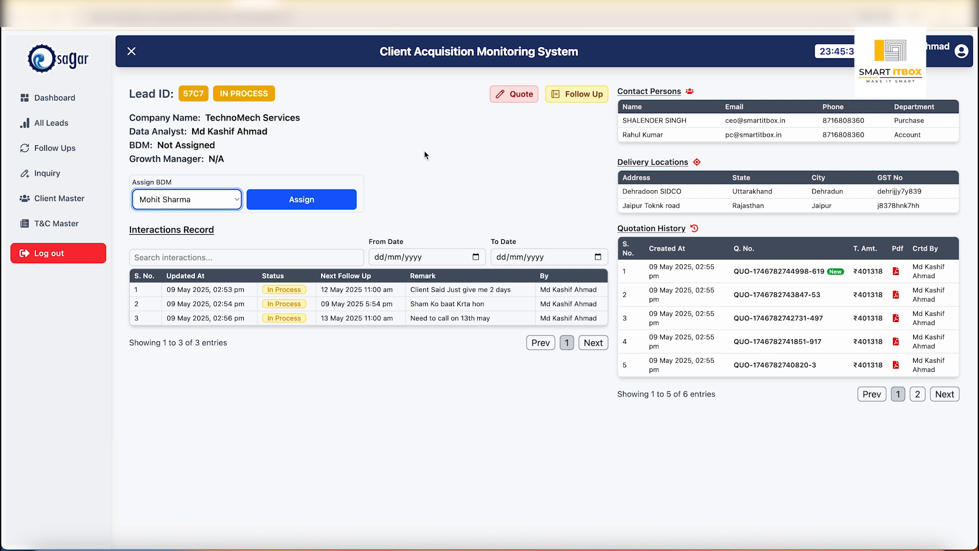
{"action": "left_click", "coordinate": [322, 206]}
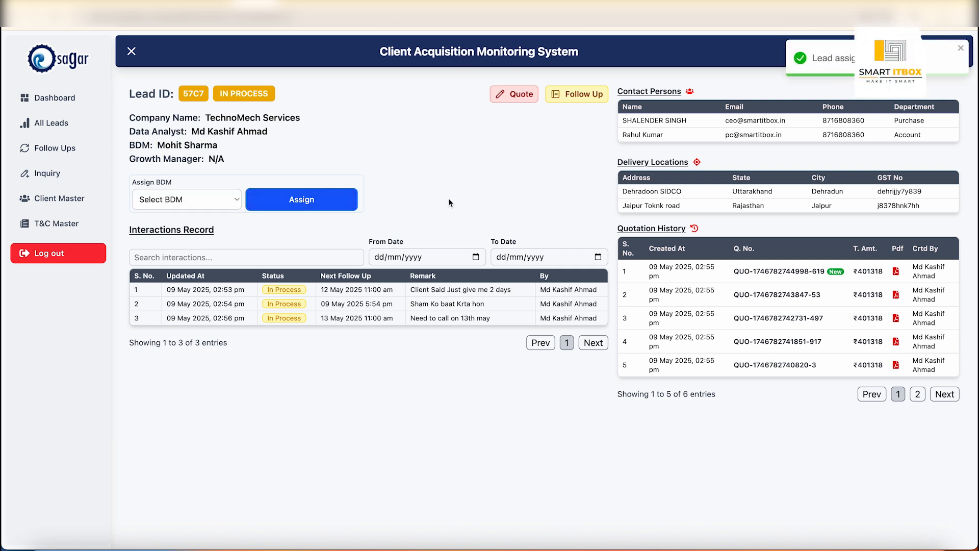
- Check the leads list, dashboard, today's follow-ups and inquiry form after the assignment, and return to the dashboard
{"action": "left_click", "coordinate": [64, 126]}
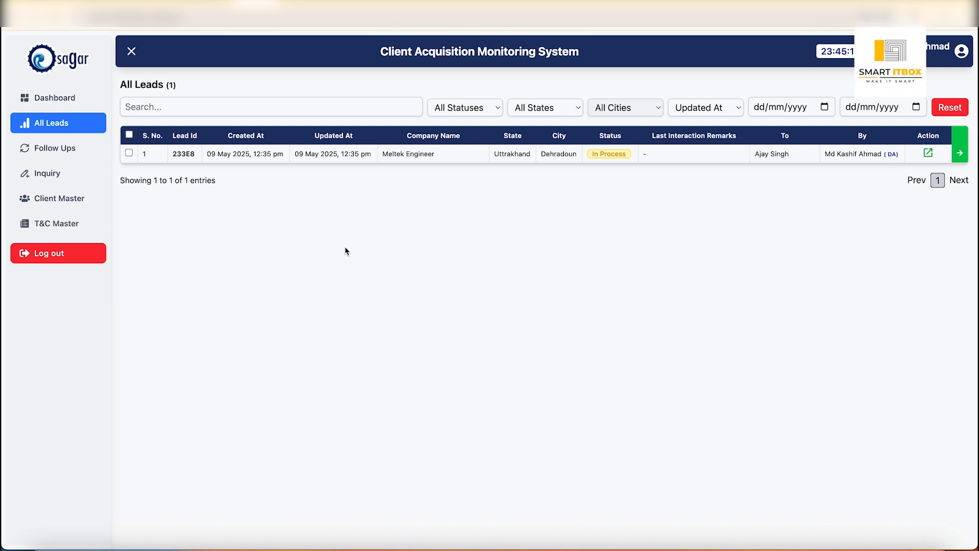
{"action": "left_click", "coordinate": [72, 99]}
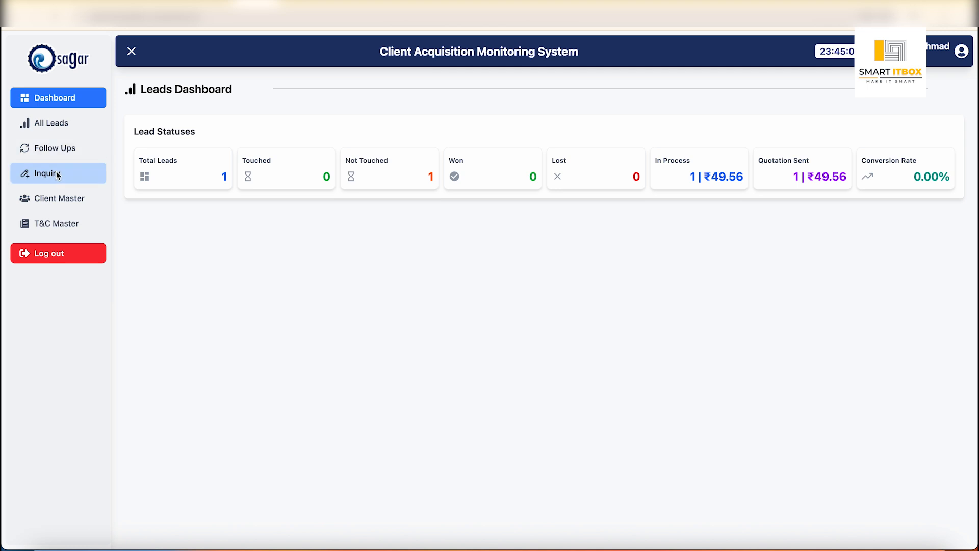
{"action": "left_click", "coordinate": [57, 151]}
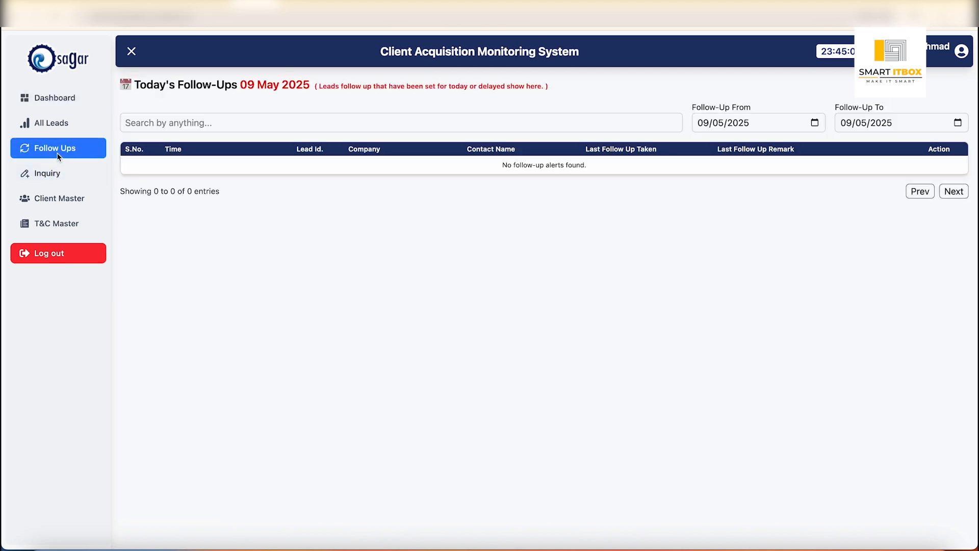
{"action": "left_click", "coordinate": [49, 177]}
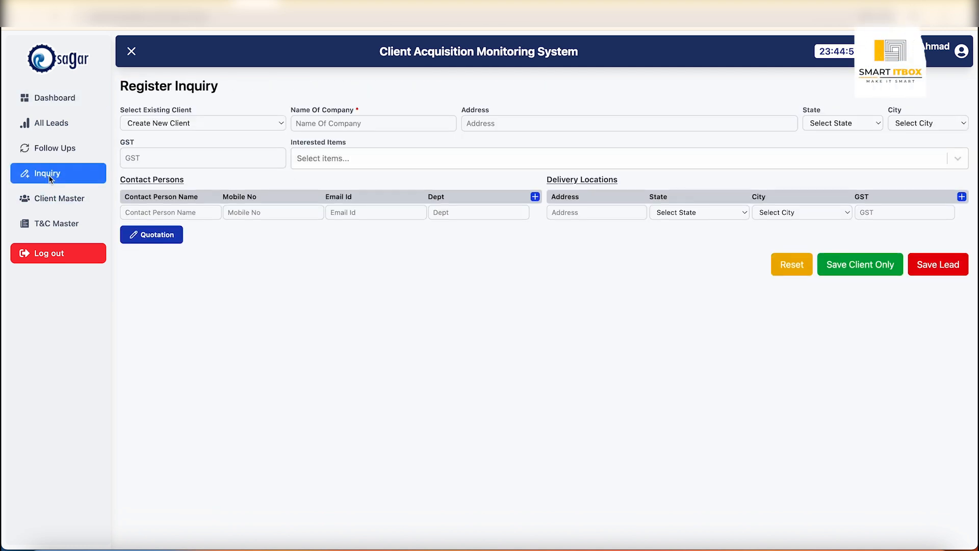
{"action": "left_click", "coordinate": [48, 97]}
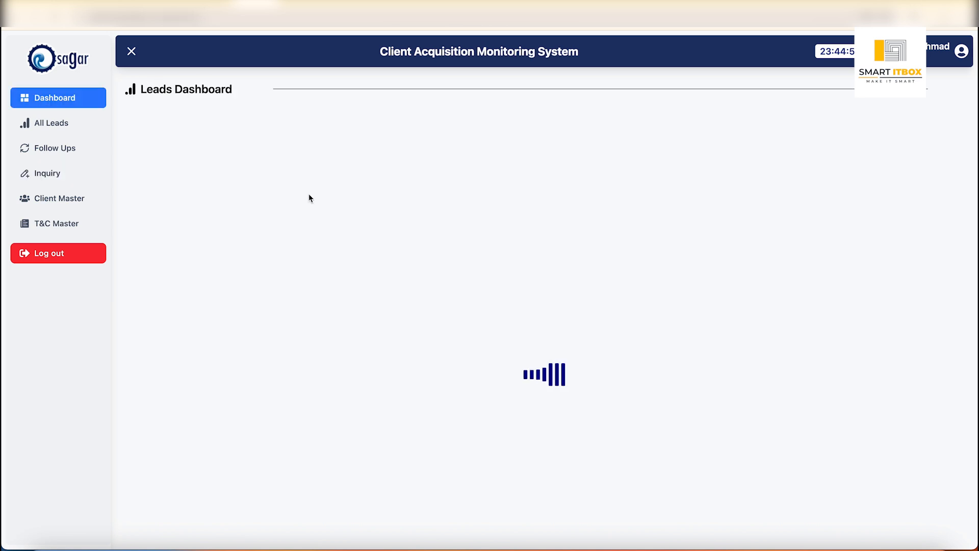